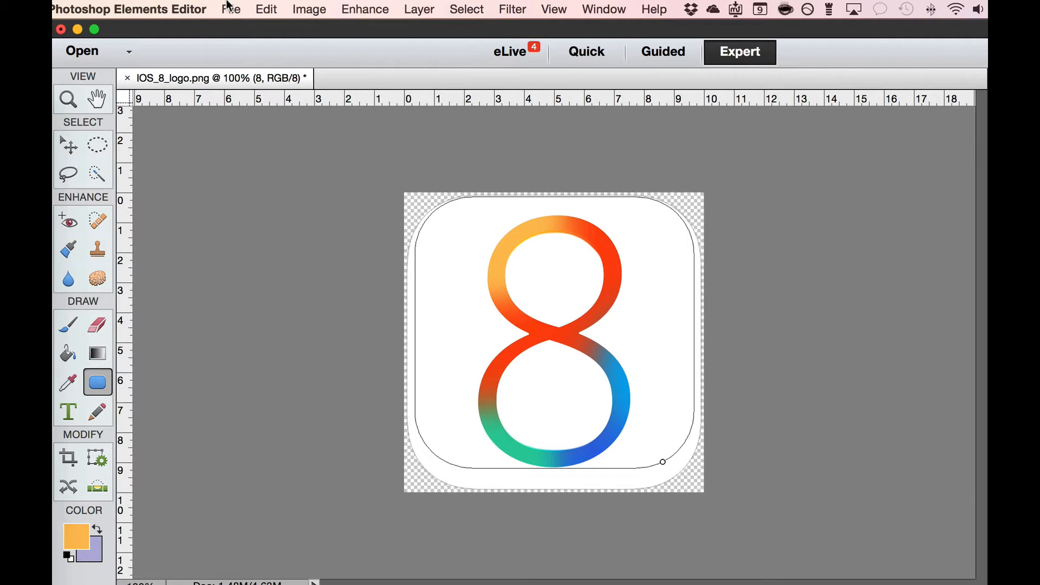
left_click(229, 6)
mouse_move(241, 31)
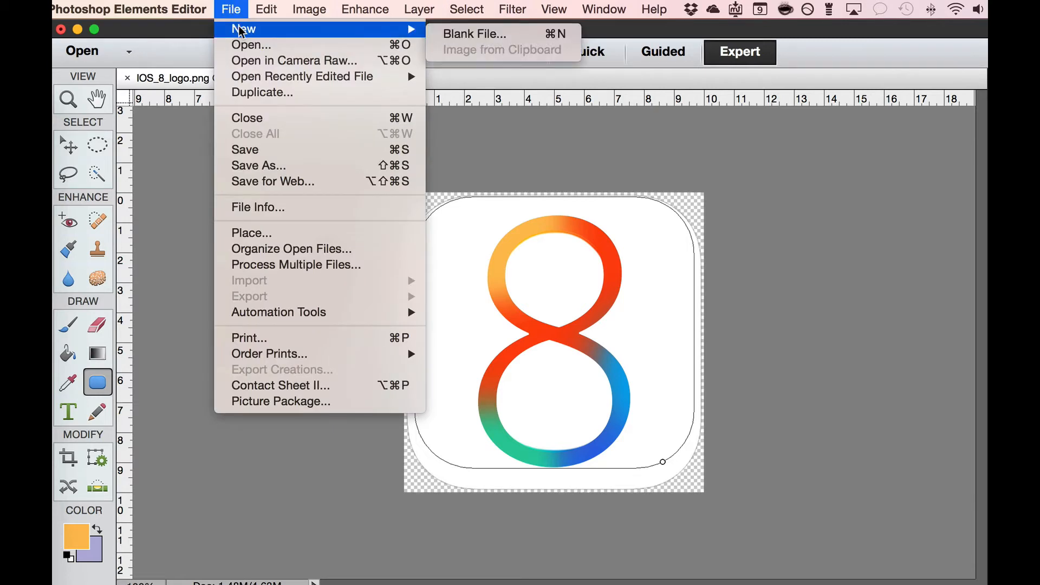
left_click(798, 459)
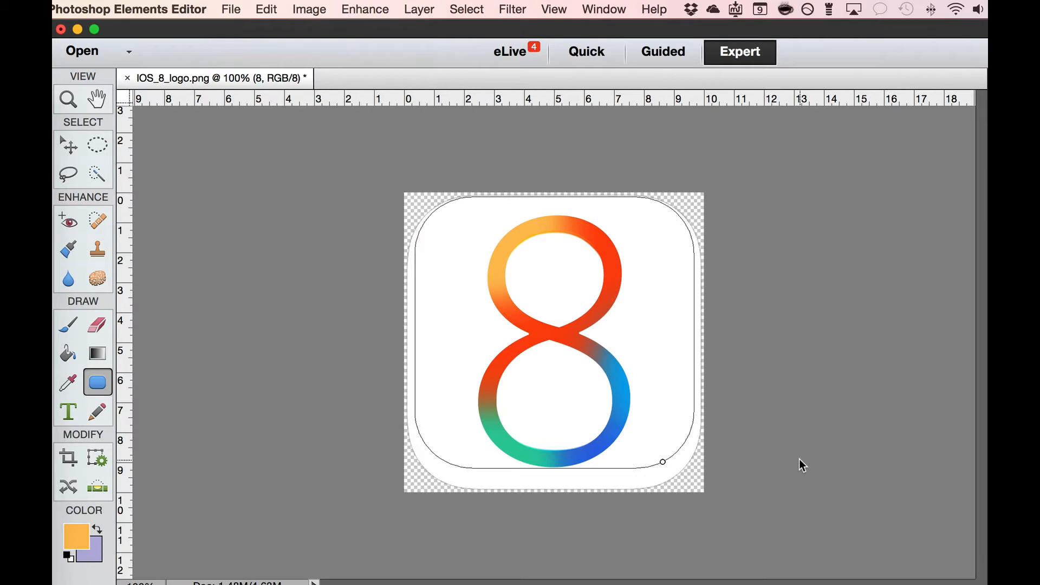
- Create a blank 720 x 720 pixel RGB document at 72 pixels/inch named iOS8 with a transparent background
key("super")
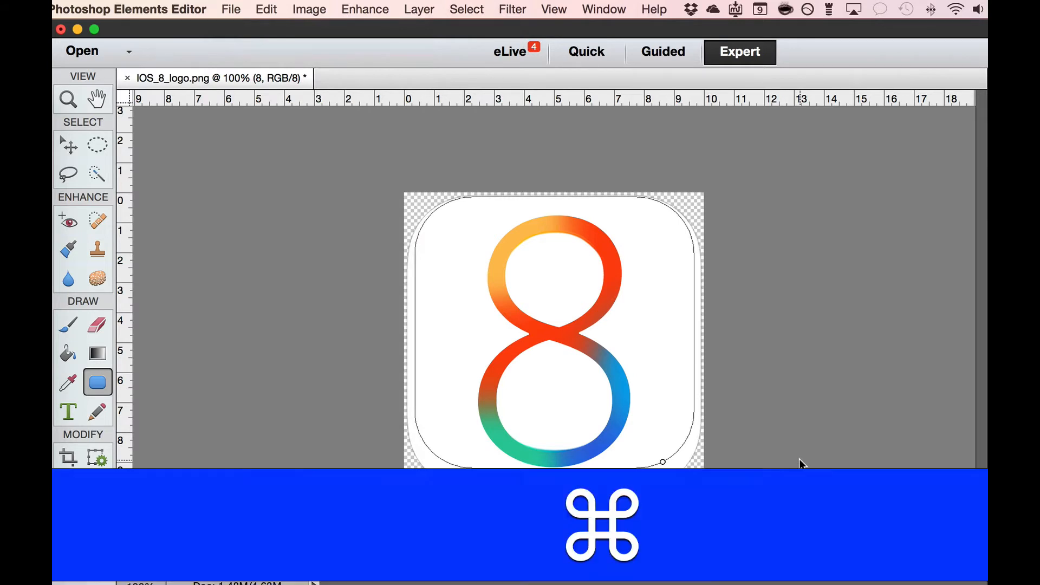
key("super+n")
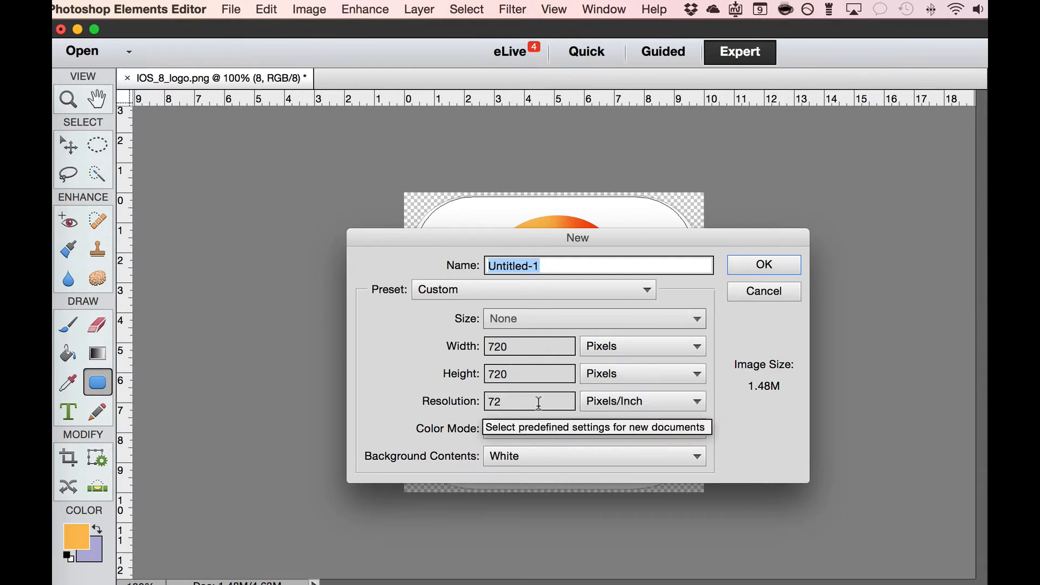
left_click(523, 458)
left_click(526, 490)
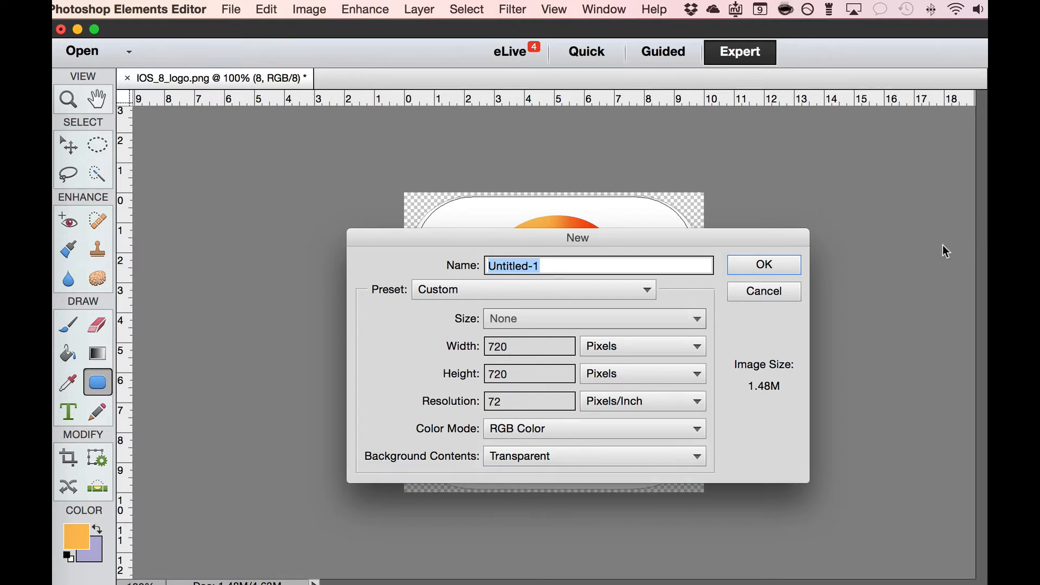
type("iOS8")
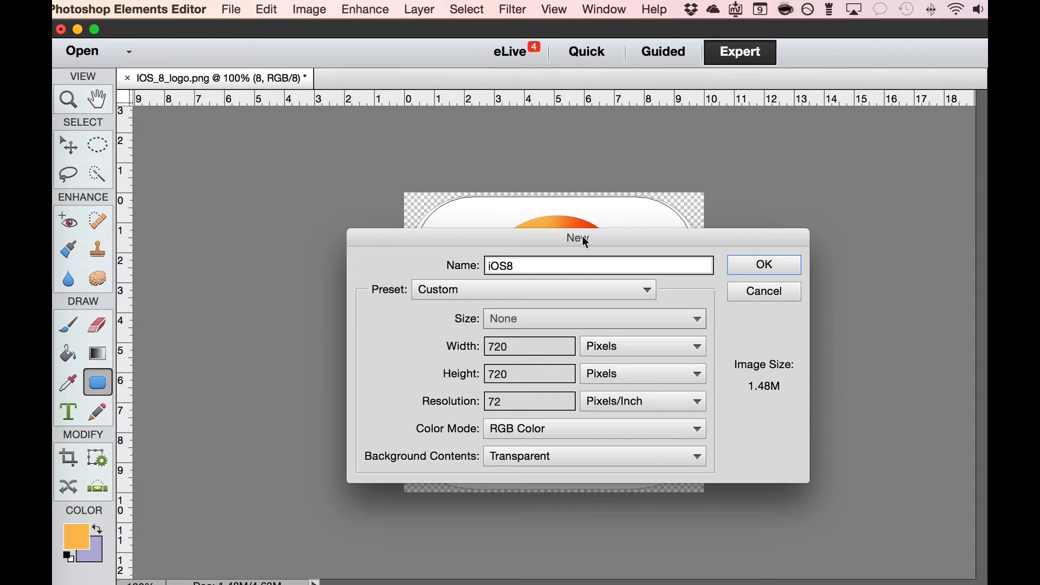
left_click(736, 265)
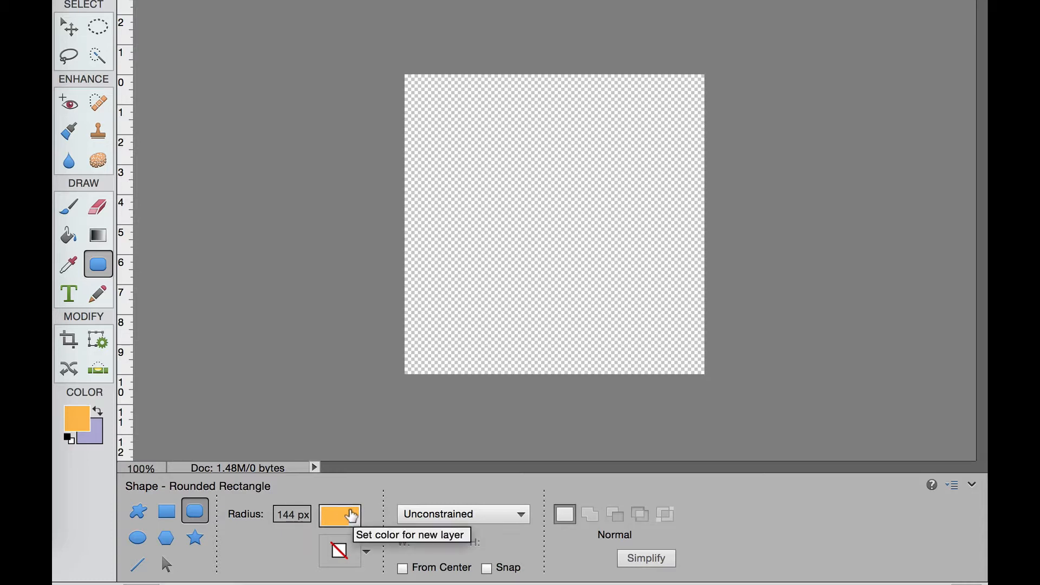
- Draw a white rounded rectangle with a 144 px corner radius that fills the whole canvas
left_click(353, 517)
left_click(395, 356)
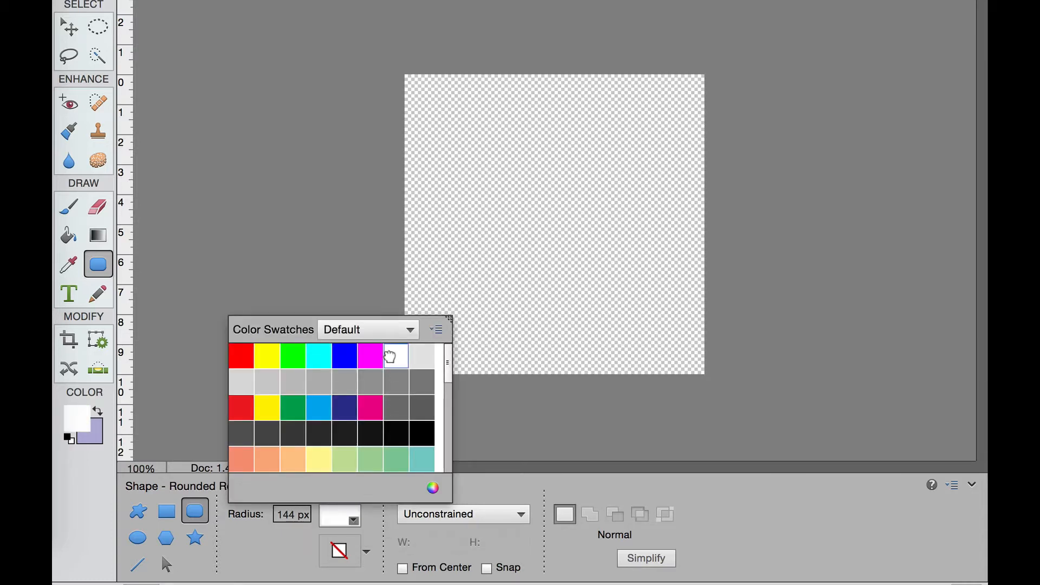
left_click(284, 194)
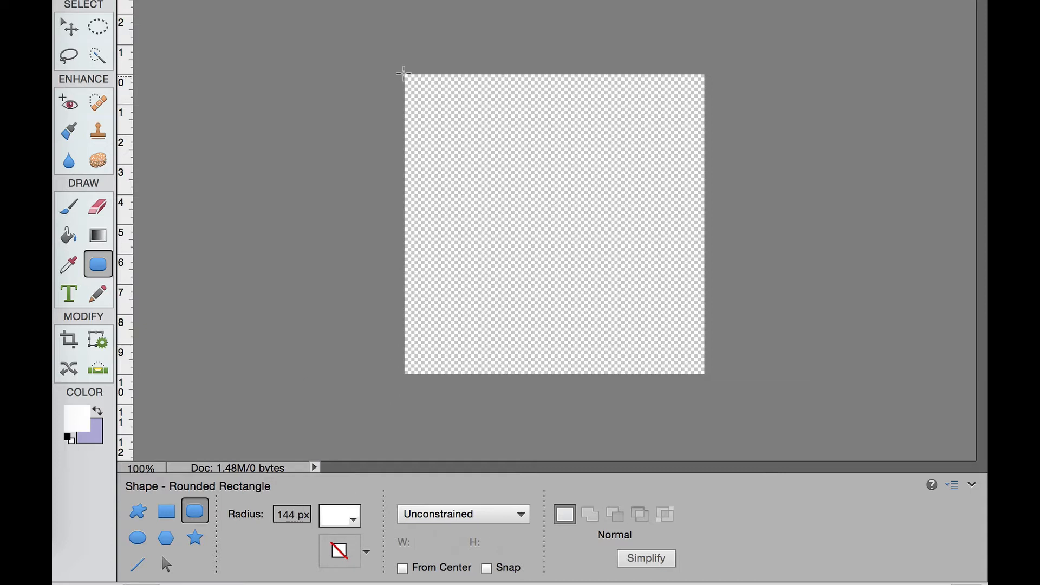
left_click_drag(402, 71, 700, 369)
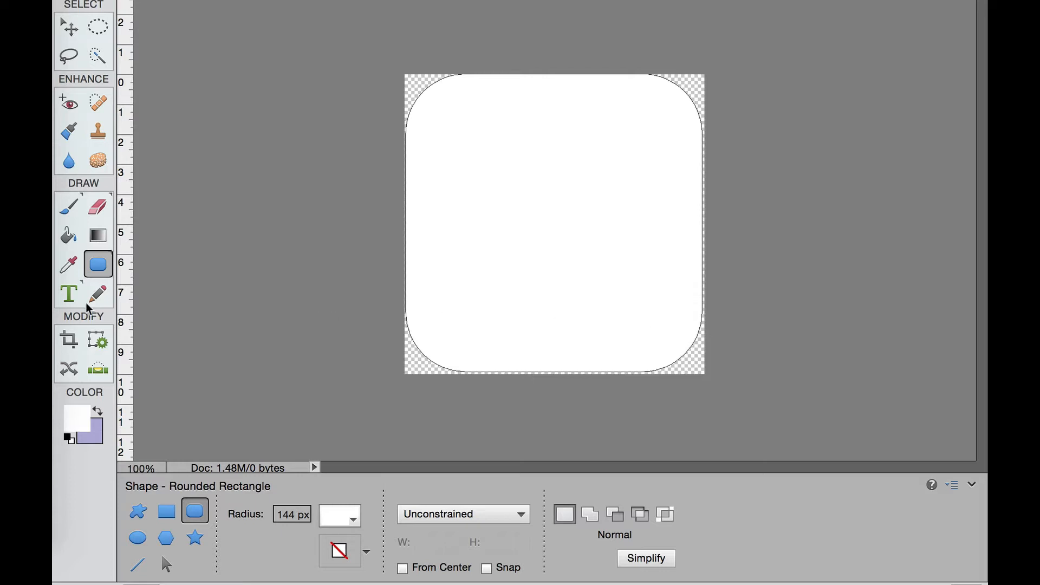
- Add a black 8 in Myriad Pro Light at 900 pt, centered on the white rounded rectangle
left_click(69, 294)
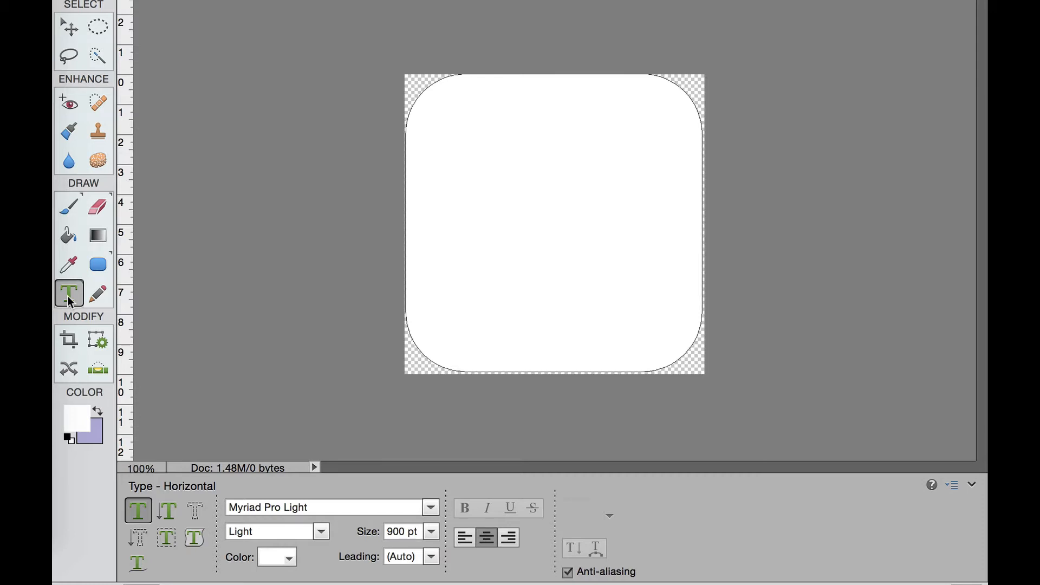
left_click(433, 509)
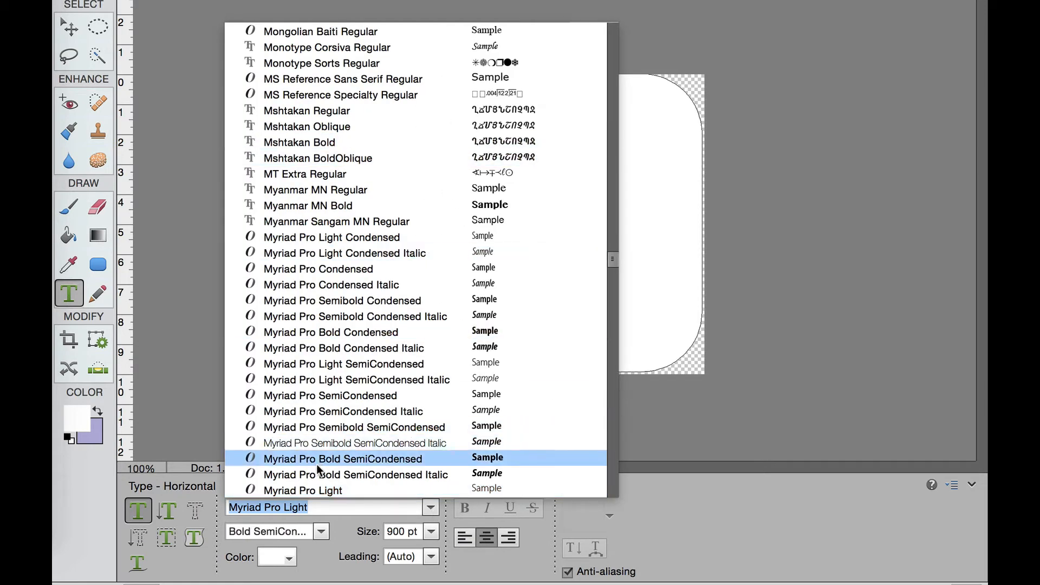
left_click(318, 491)
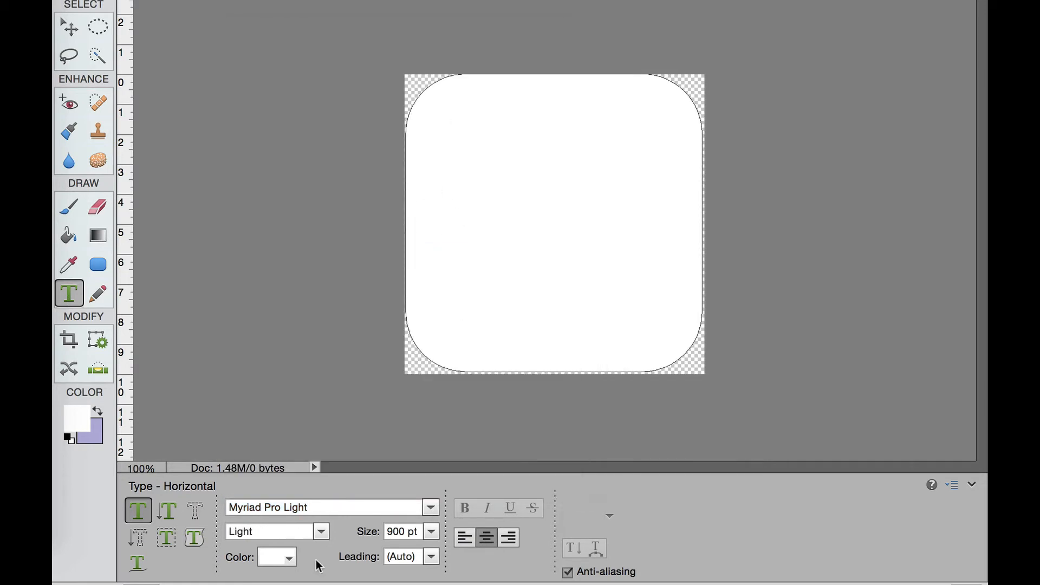
left_click(288, 561)
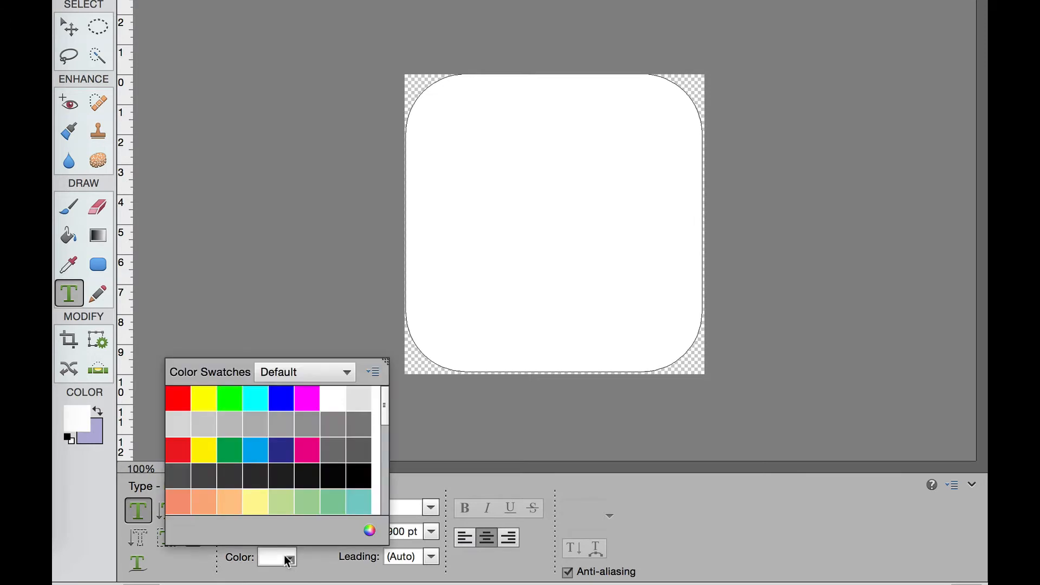
left_click(353, 477)
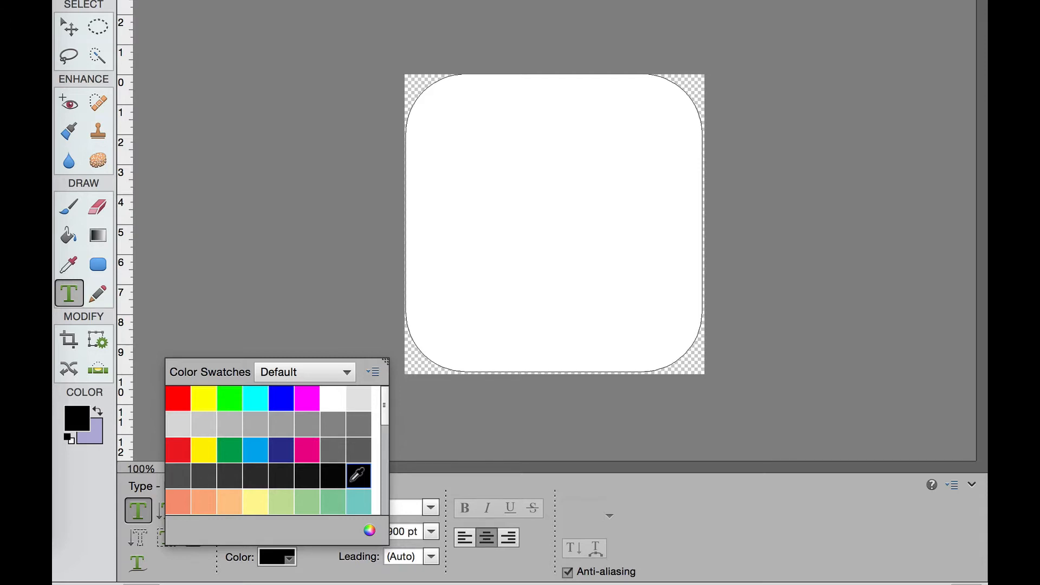
left_click(682, 538)
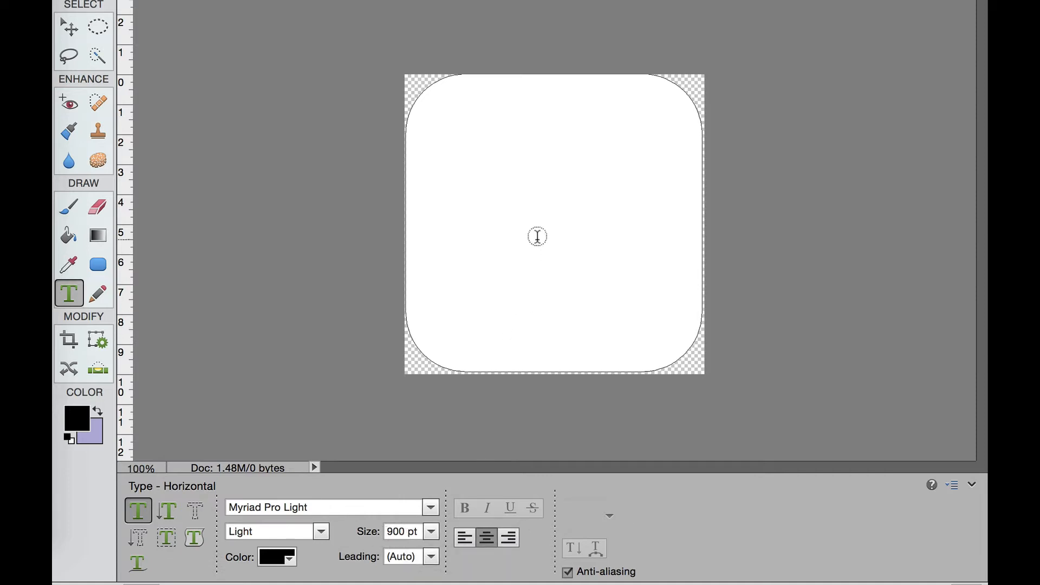
left_click(536, 233)
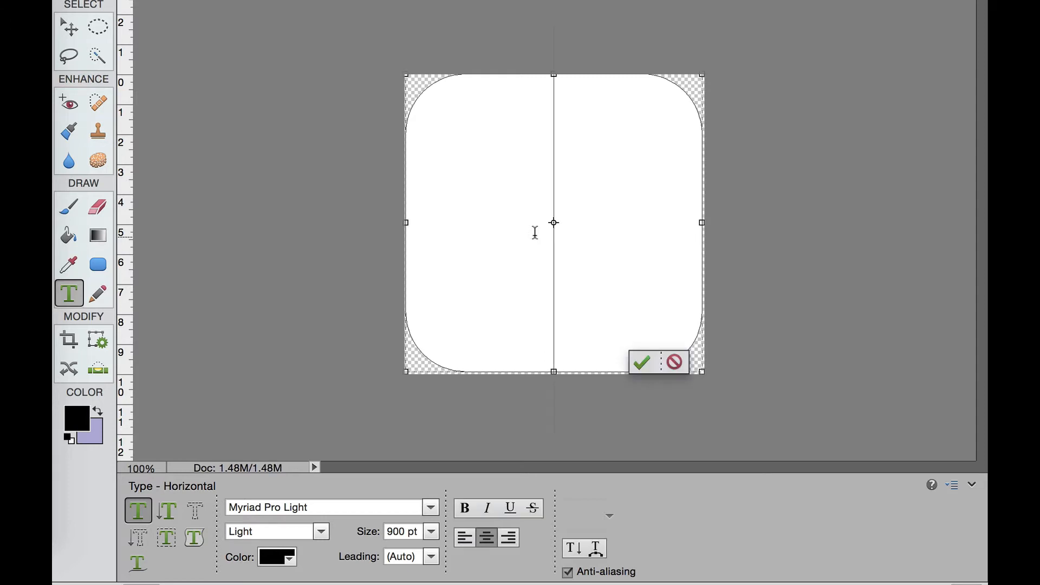
type("8")
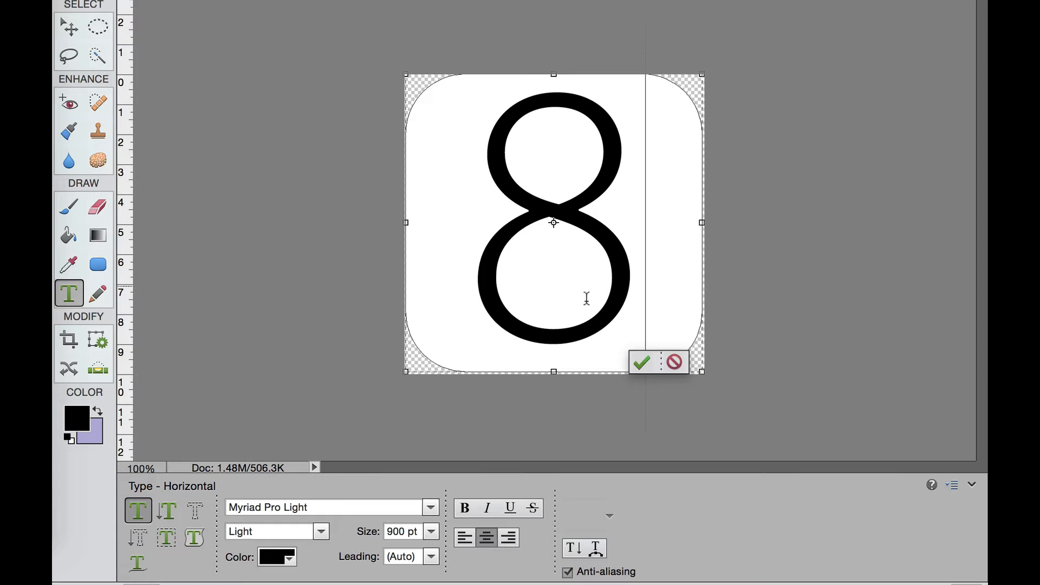
left_click(642, 362)
key("v")
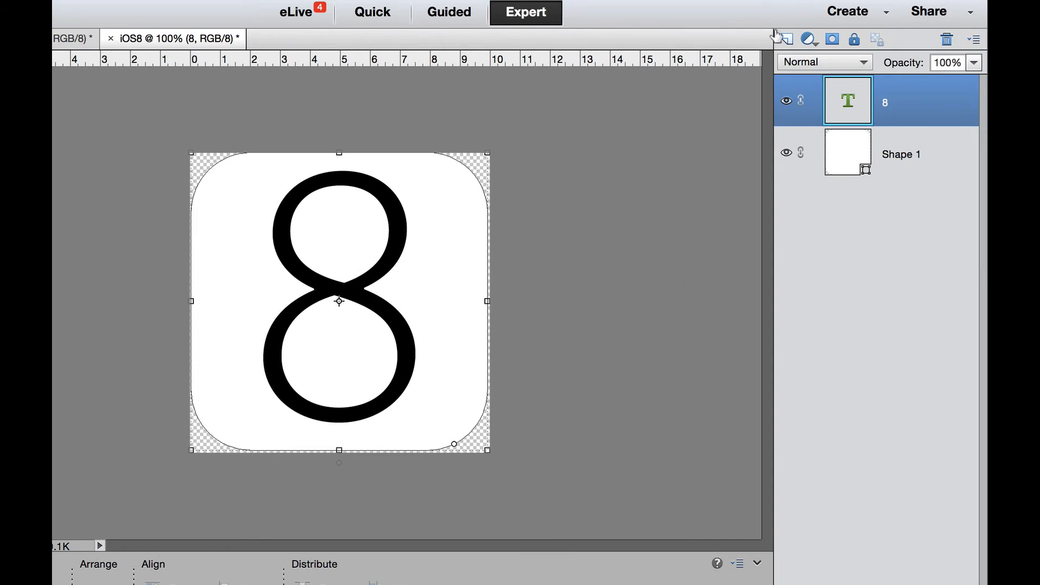
- Add a new layer above the 8 and set the foreground color to ff4911
left_click(783, 36)
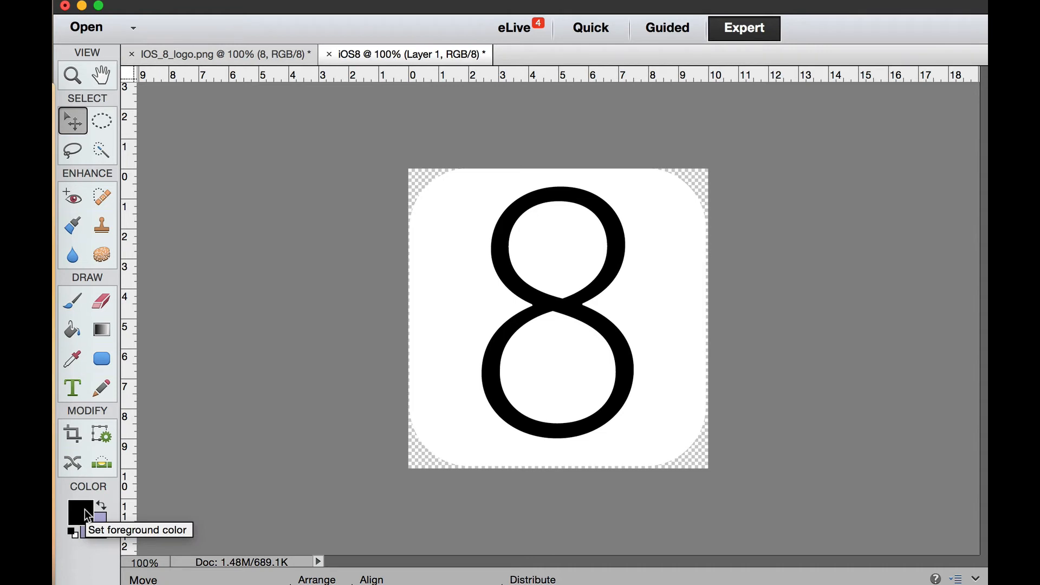
left_click(86, 514)
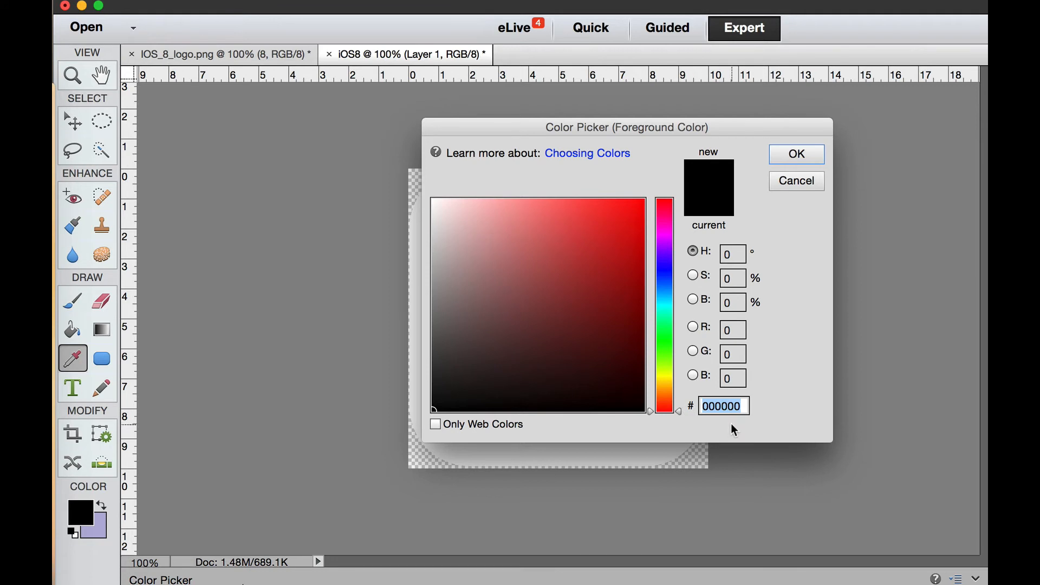
type("ff")
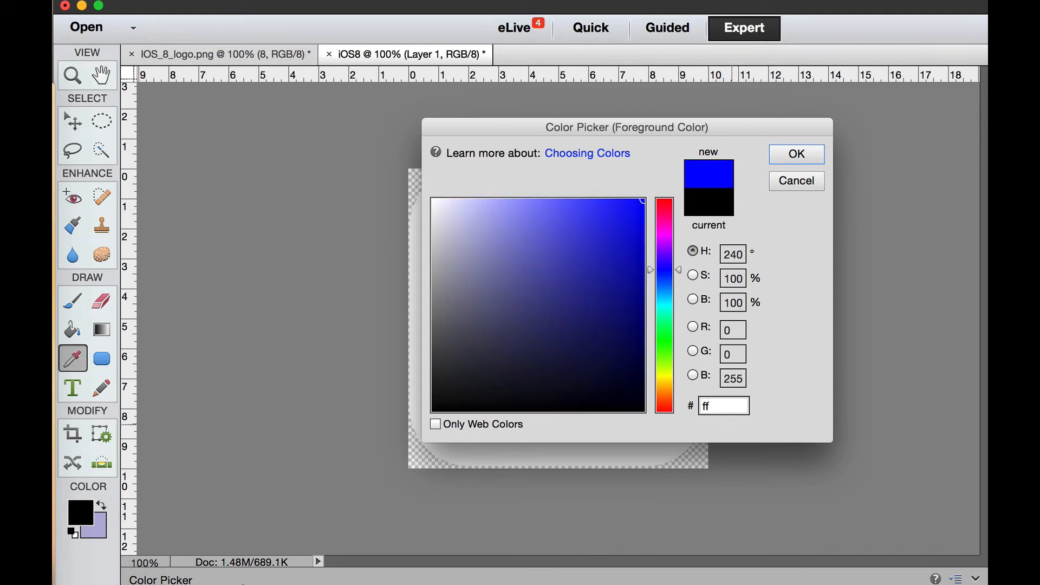
type("4911")
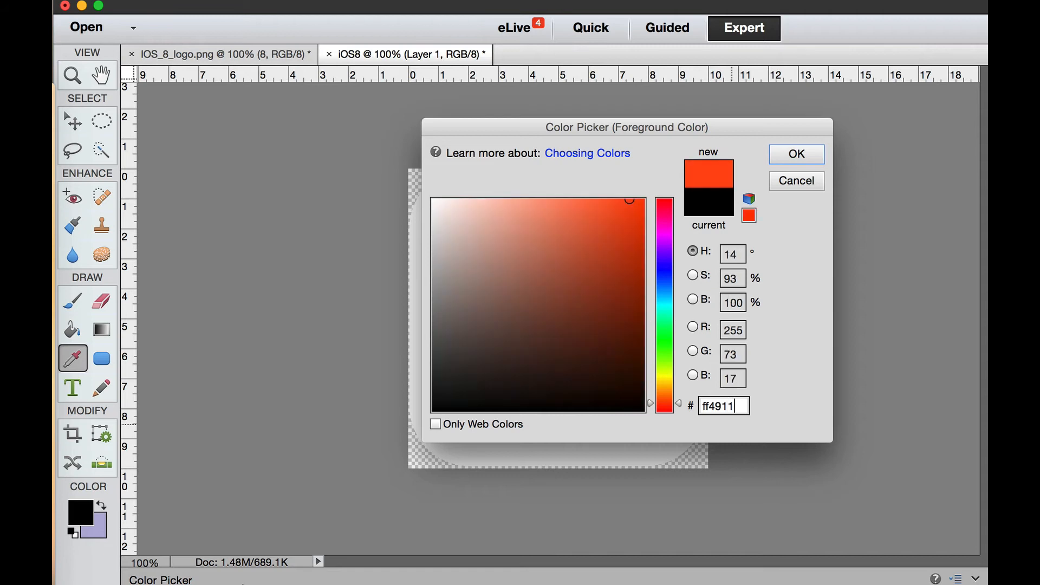
left_click(783, 154)
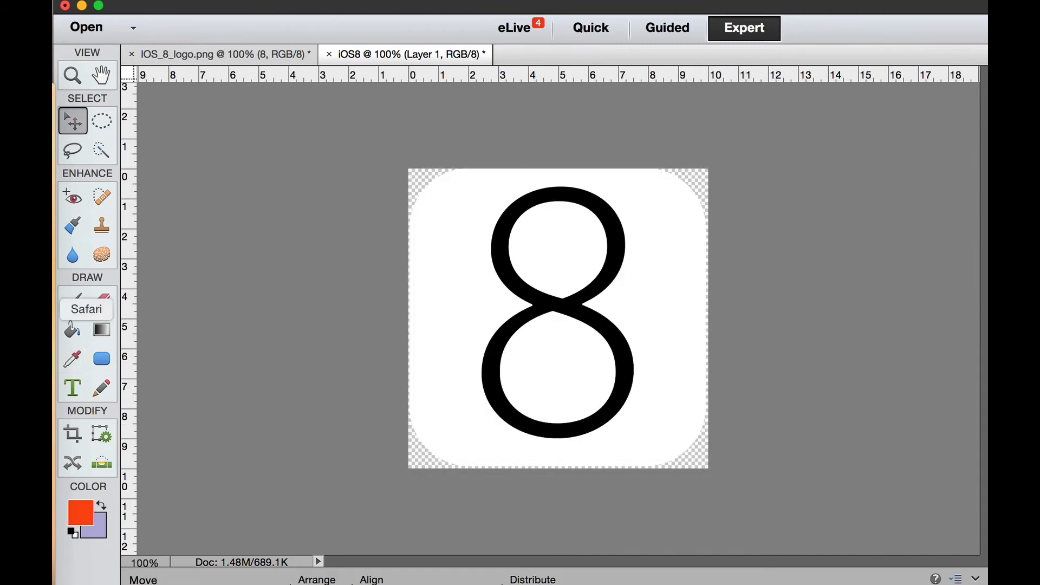
- Paint over the entire 8 with a soft 326 px brush and lower the painted layer's opacity so the 8 shows through
left_click(72, 303)
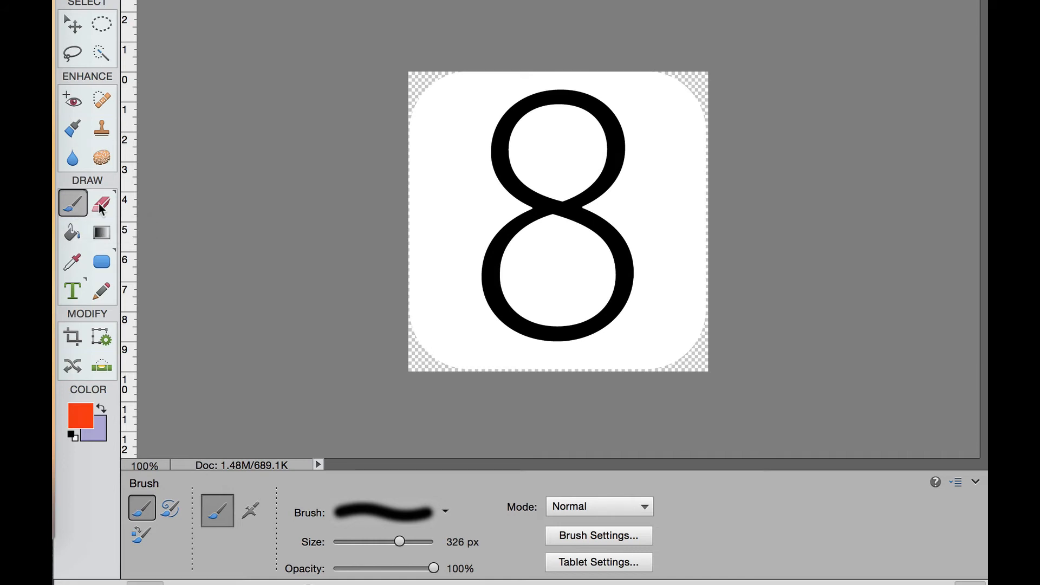
left_click(611, 538)
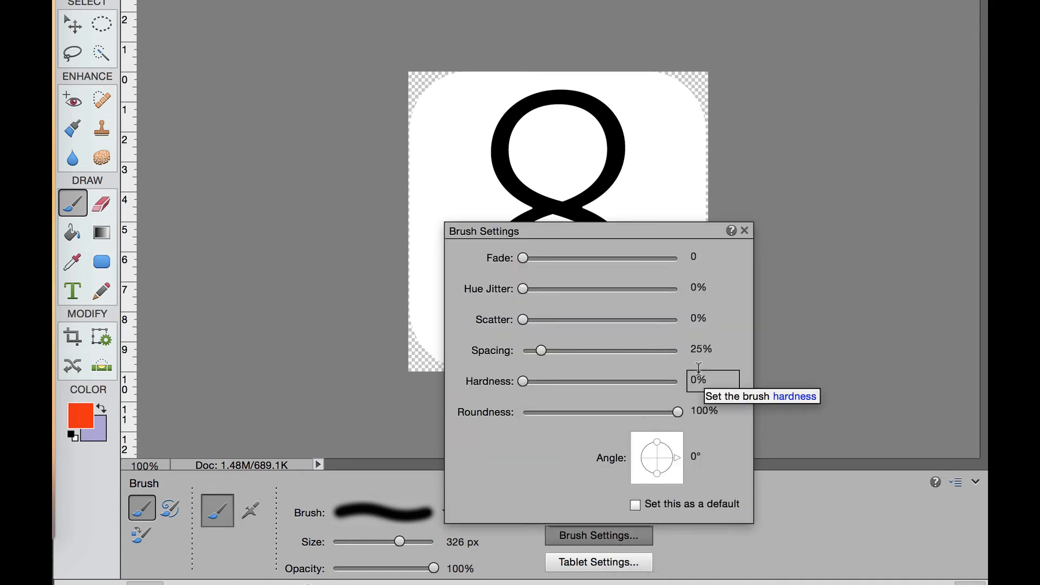
left_click(804, 212)
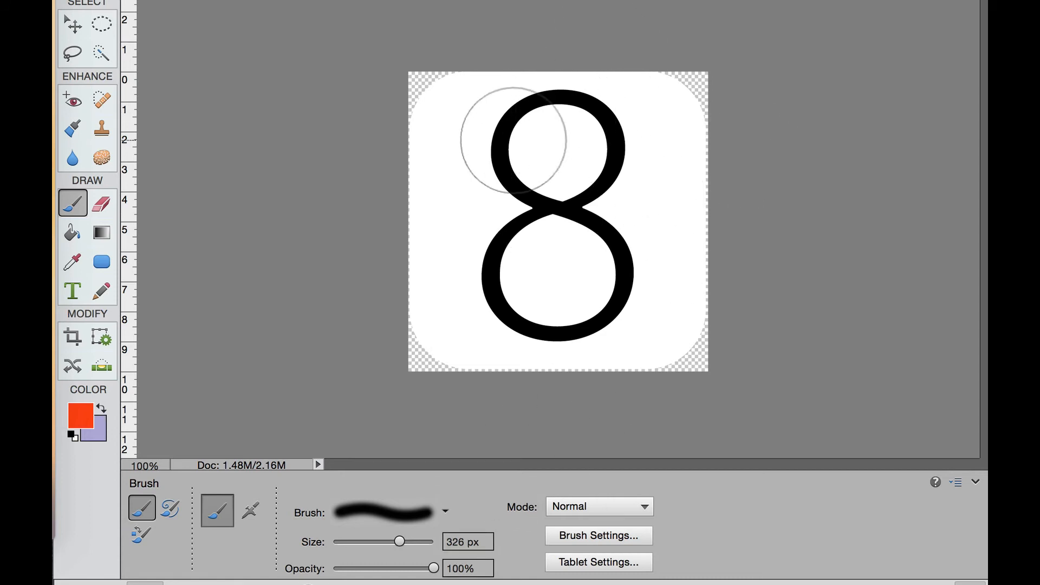
mouse_move(504, 130)
left_mouse_down()
mouse_move(587, 128)
mouse_move(565, 158)
mouse_move(464, 155)
mouse_move(448, 190)
mouse_move(660, 195)
mouse_move(654, 221)
mouse_move(469, 217)
mouse_move(439, 253)
mouse_move(633, 259)
mouse_move(610, 293)
mouse_move(489, 288)
mouse_move(538, 313)
mouse_move(607, 308)
mouse_move(598, 157)
mouse_move(606, 192)
mouse_move(581, 133)
mouse_move(551, 128)
left_mouse_up()
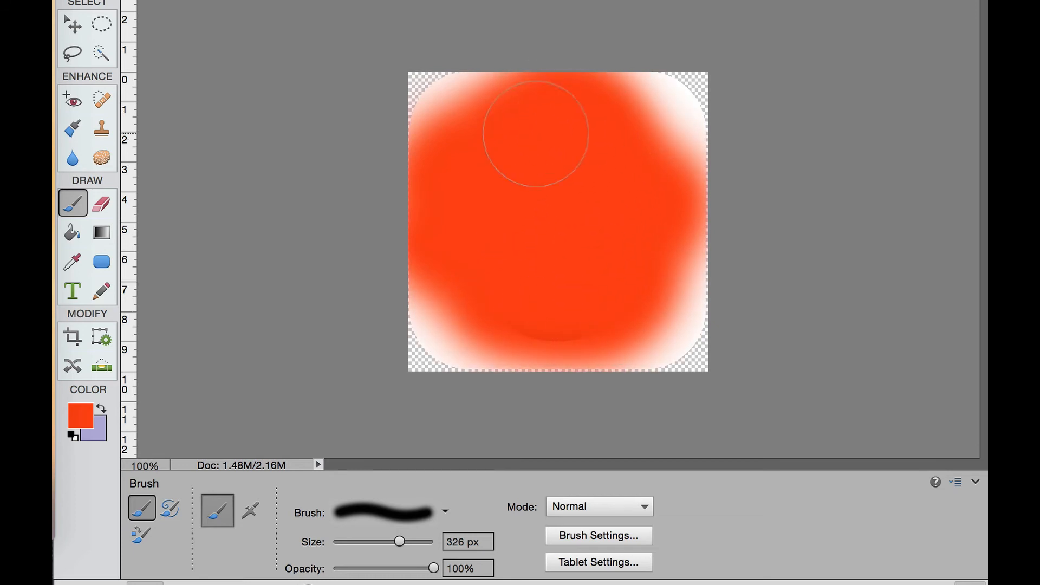
left_click_drag(568, 174, 494, 145)
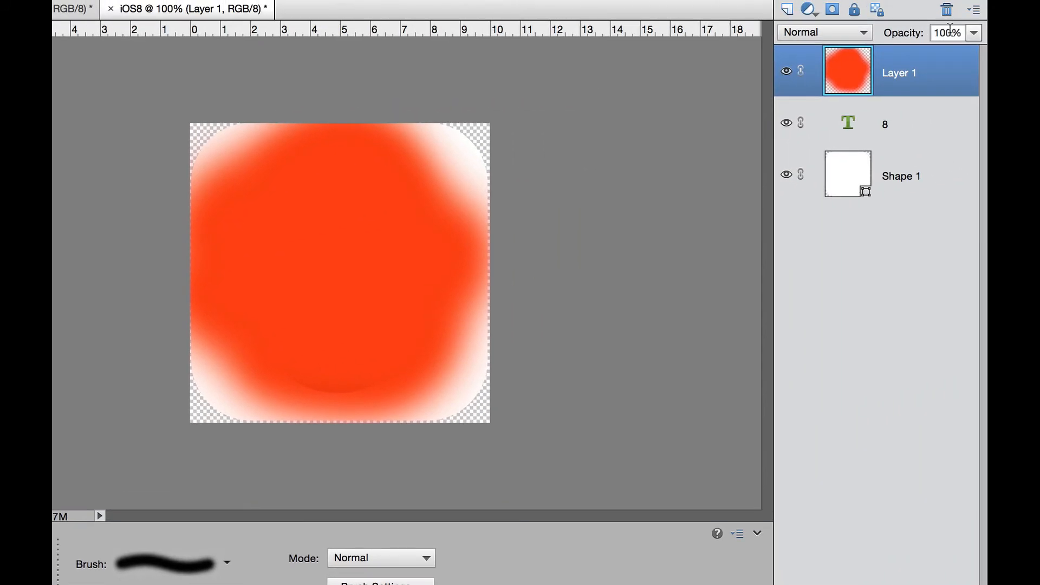
left_click(975, 32)
left_click_drag(974, 52, 938, 56)
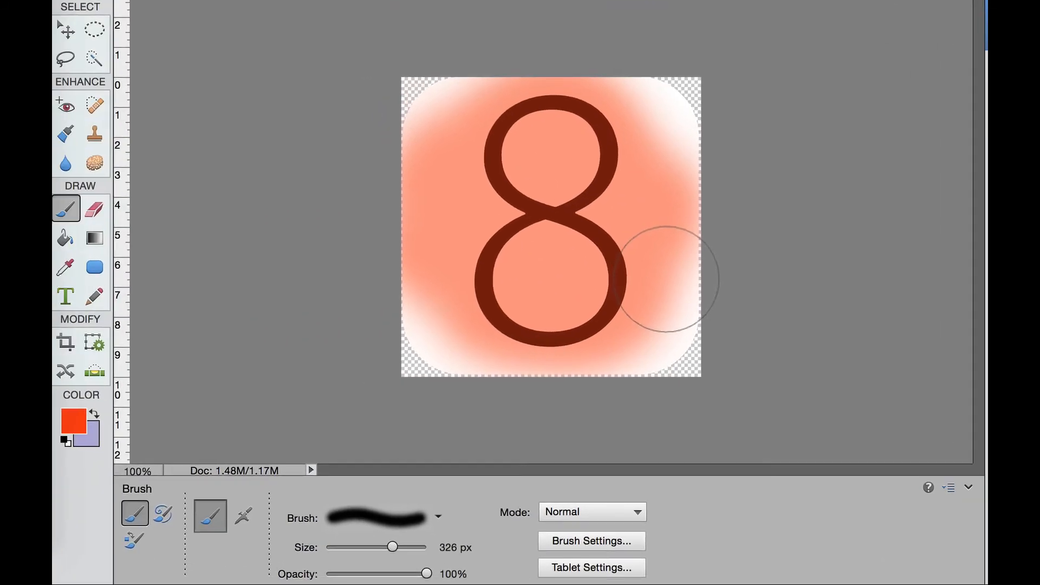
- Set the foreground color to ffca20
left_click(74, 420)
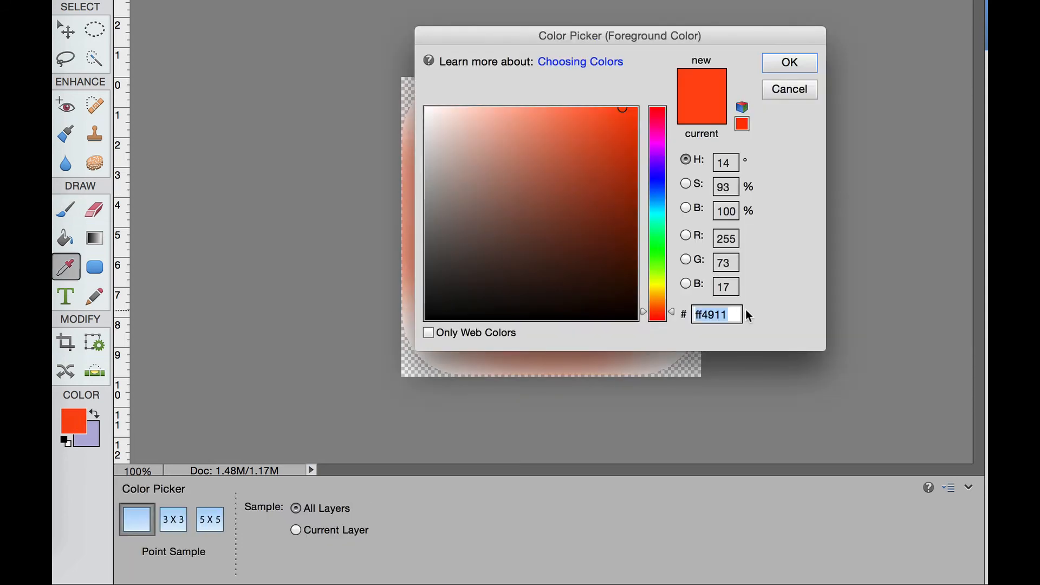
type("f")
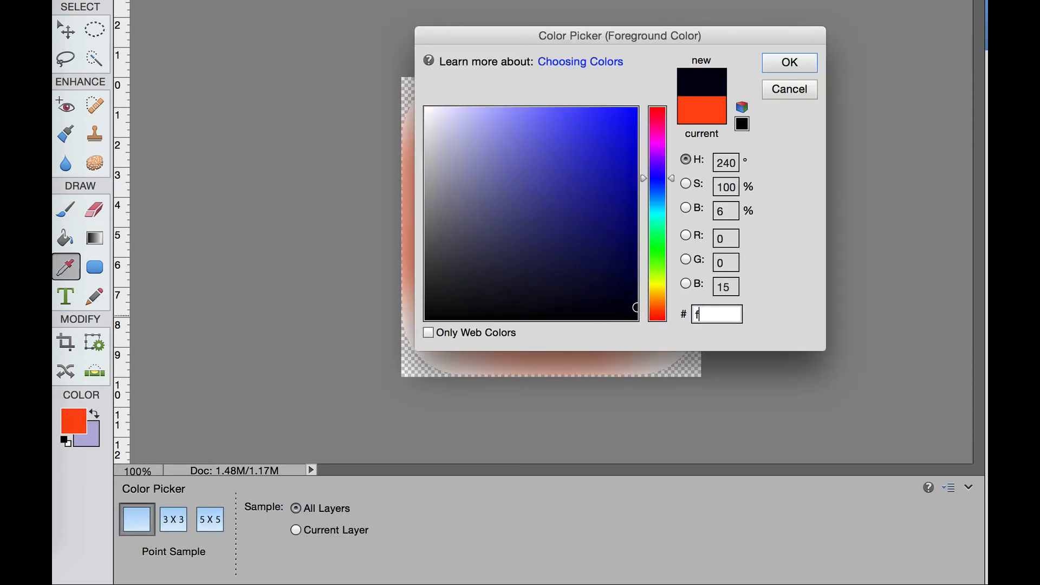
type("fca")
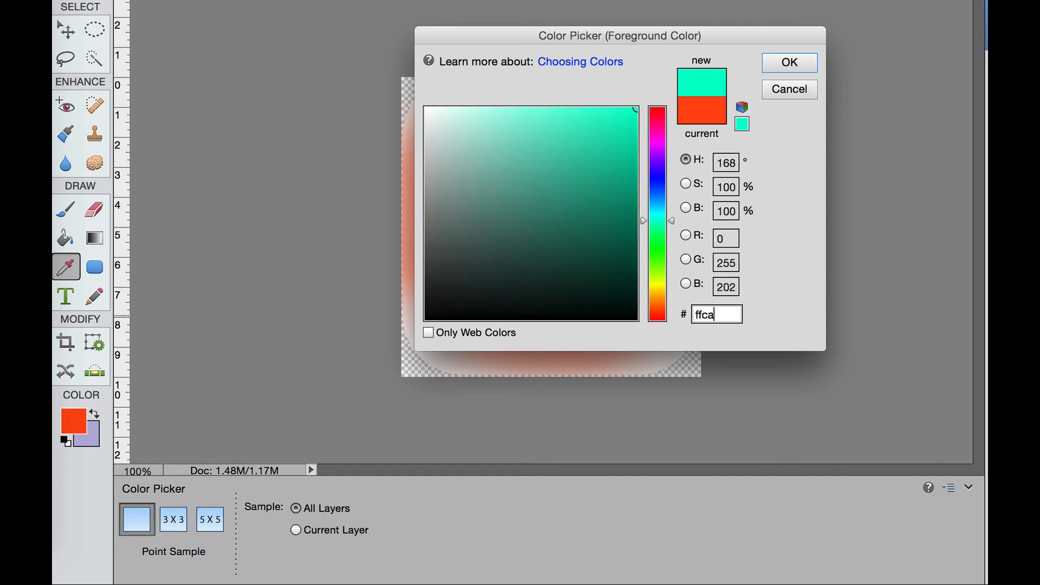
type("20")
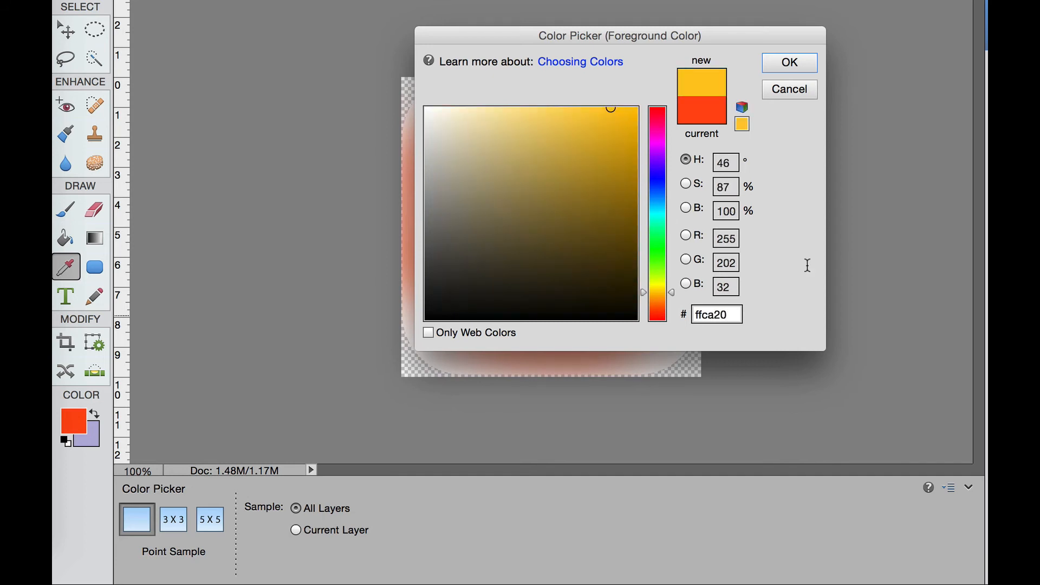
left_click(789, 63)
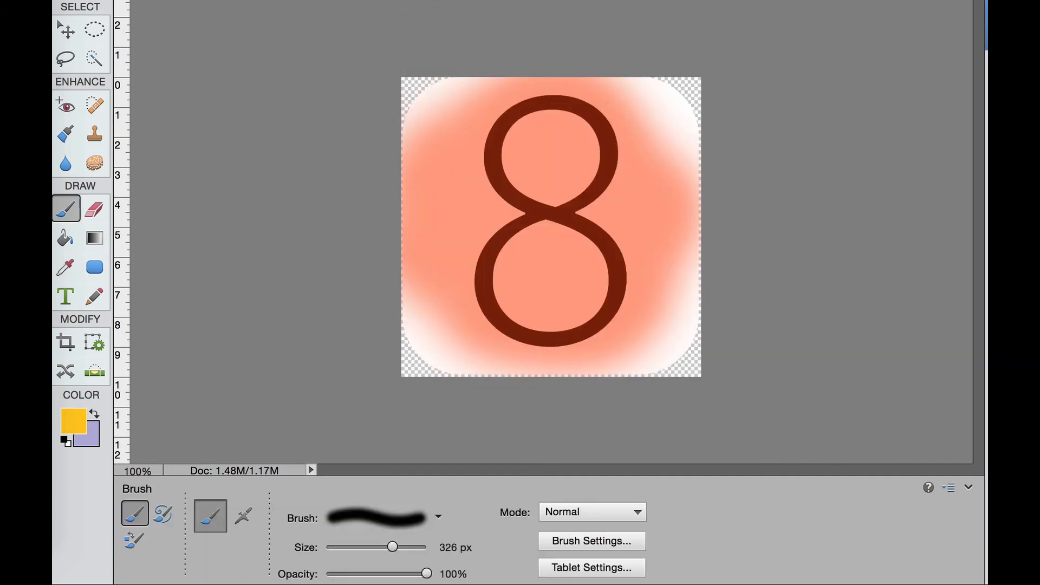
- Paint soft yellow over the 8's upper-left curve and green 00f2b3 over its lower-left curve
mouse_move(493, 118)
left_mouse_down()
mouse_move(502, 113)
mouse_move(493, 116)
left_mouse_up()
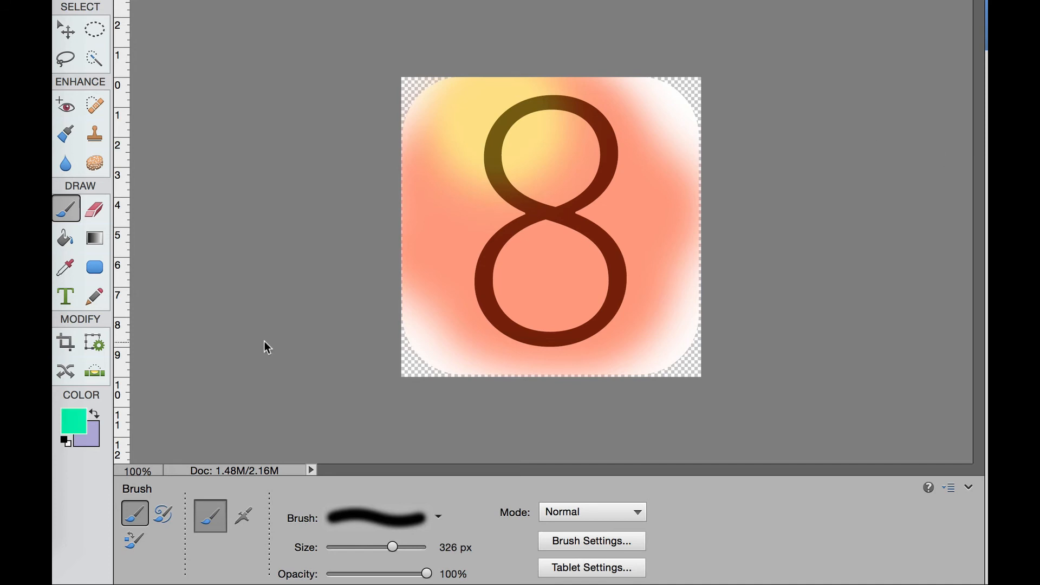
left_click(73, 422)
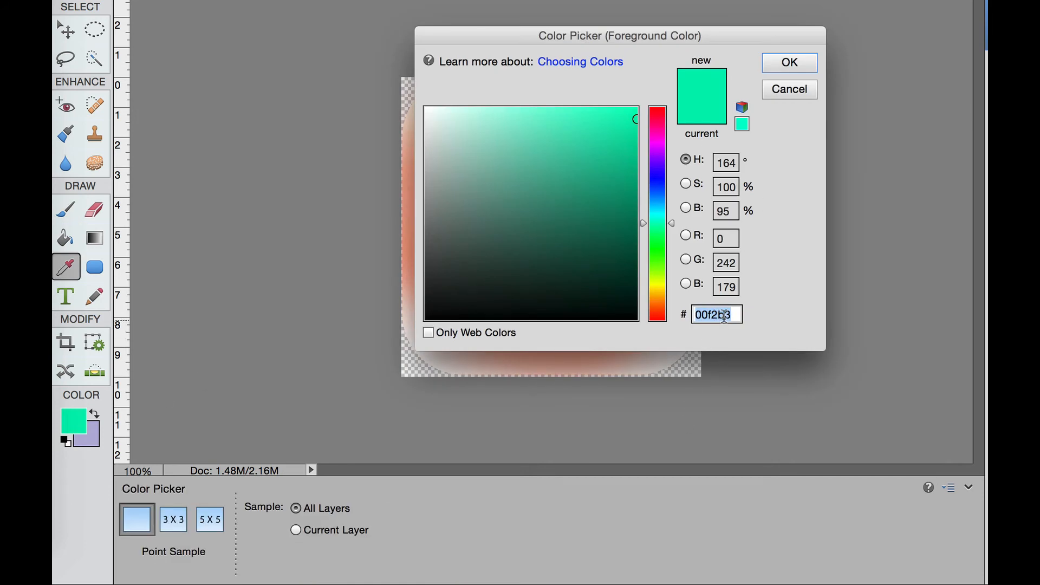
left_click(789, 63)
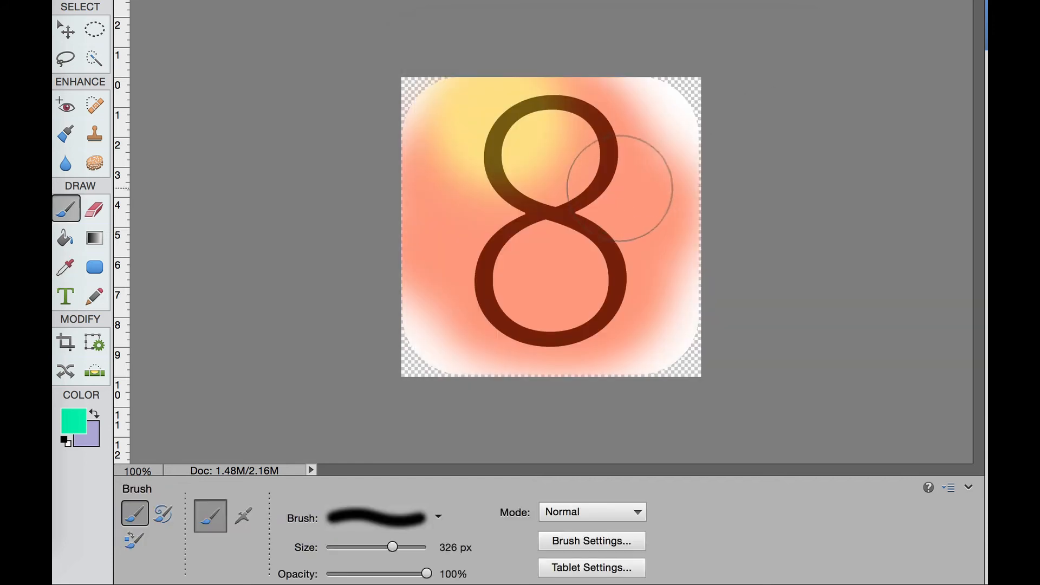
left_click(461, 344)
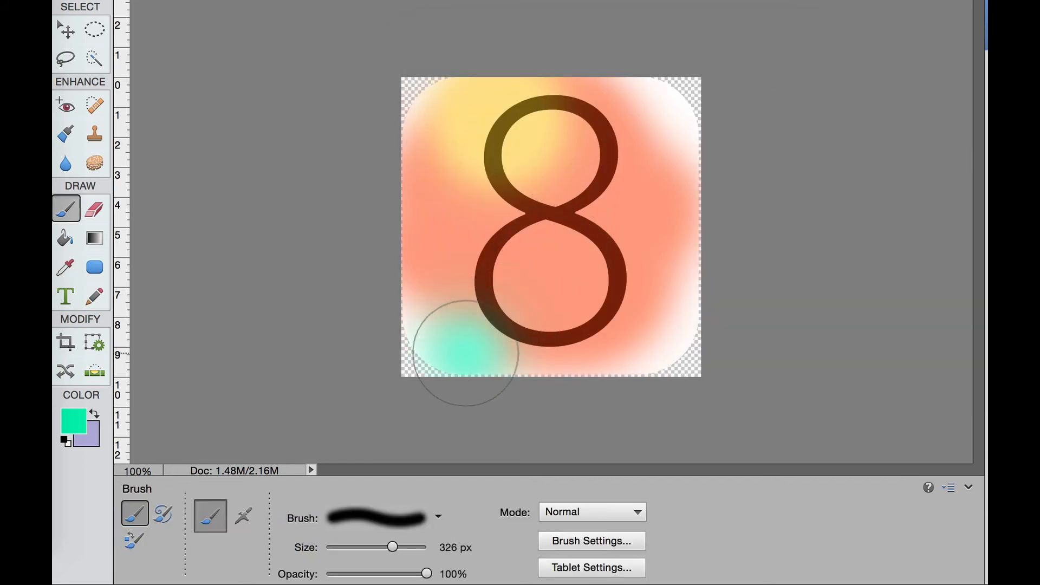
left_click_drag(476, 347, 488, 333)
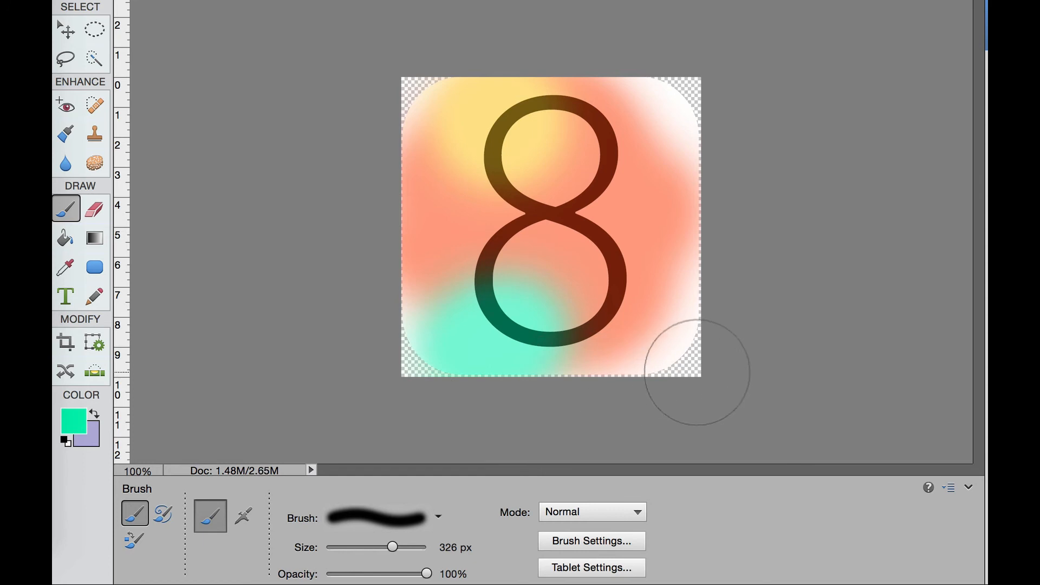
- Set the foreground color to 2a62e8 and paint over the bottom-right curve of the 8 with the soft brush
left_click(73, 431)
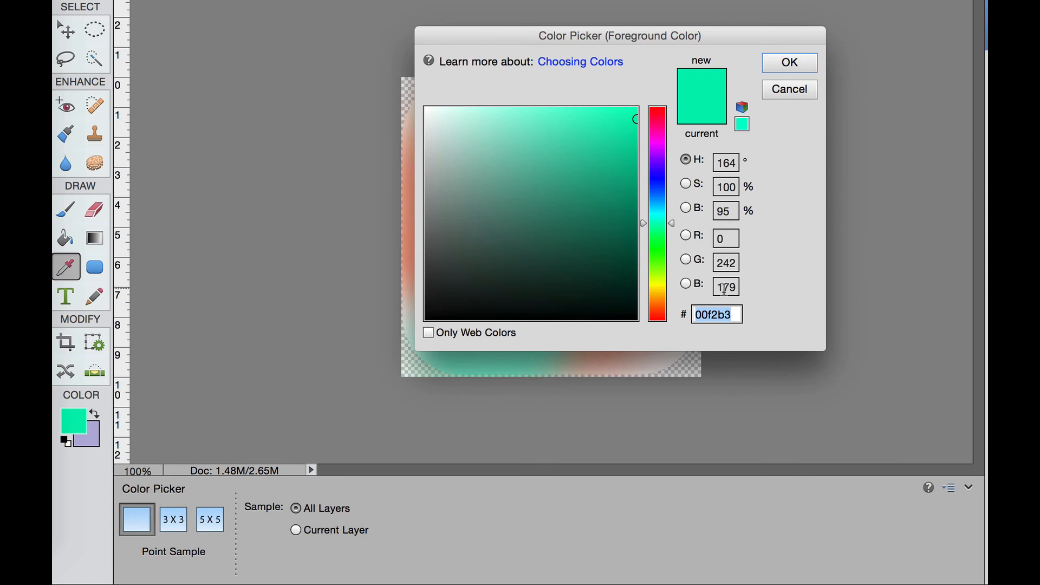
type("2a")
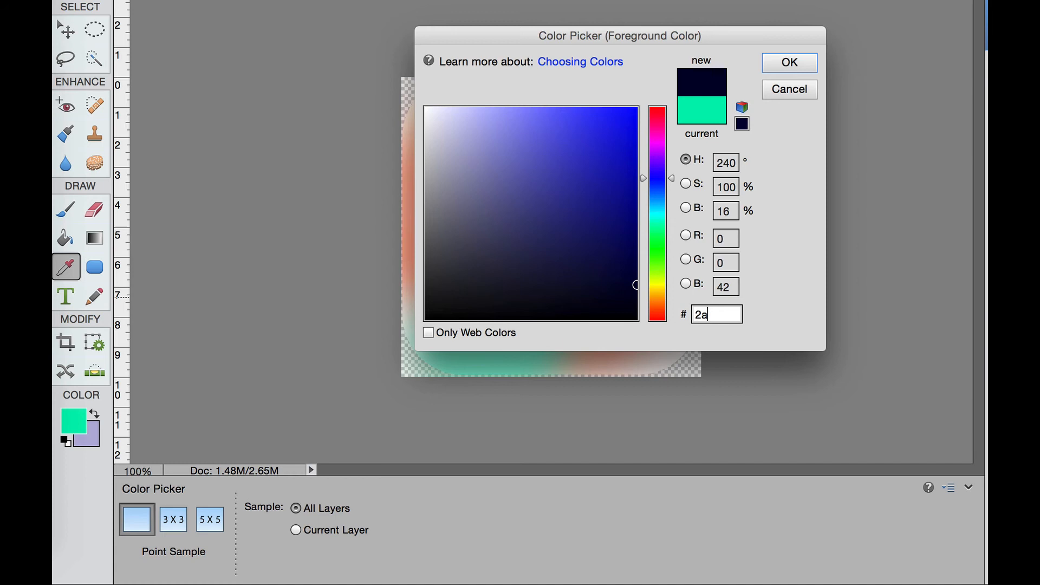
type("62")
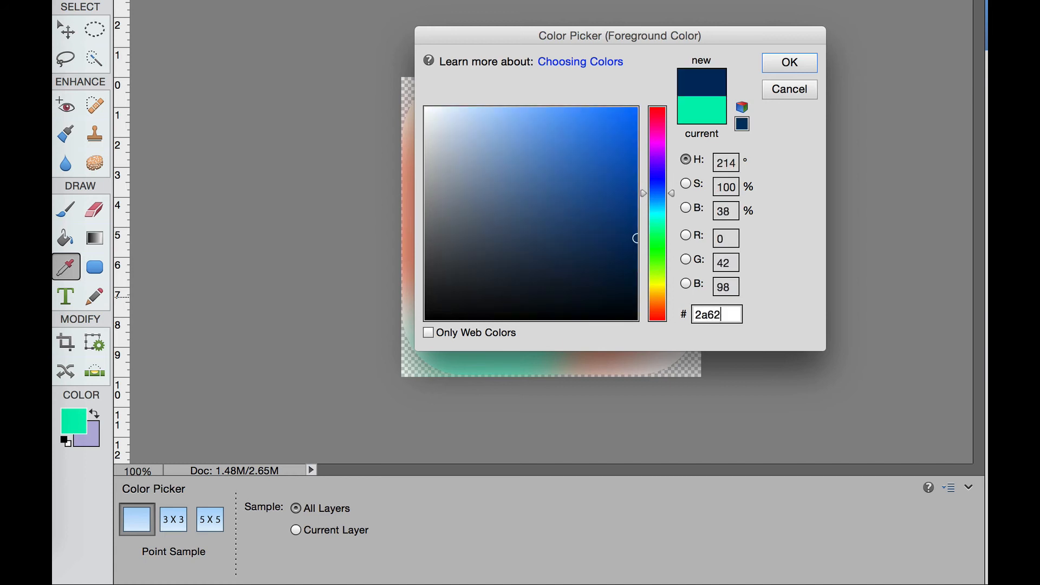
type("e8")
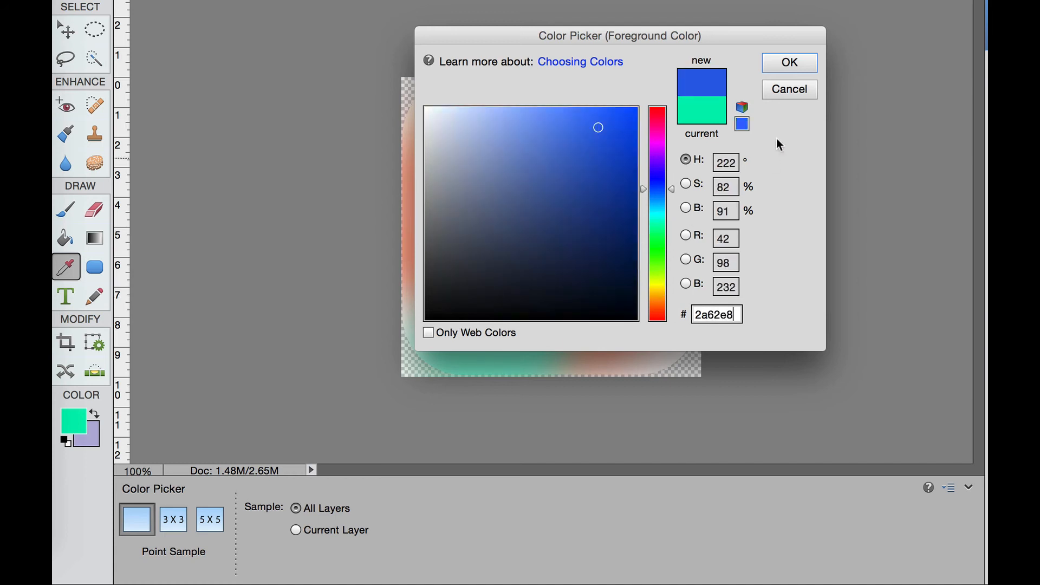
left_click(787, 63)
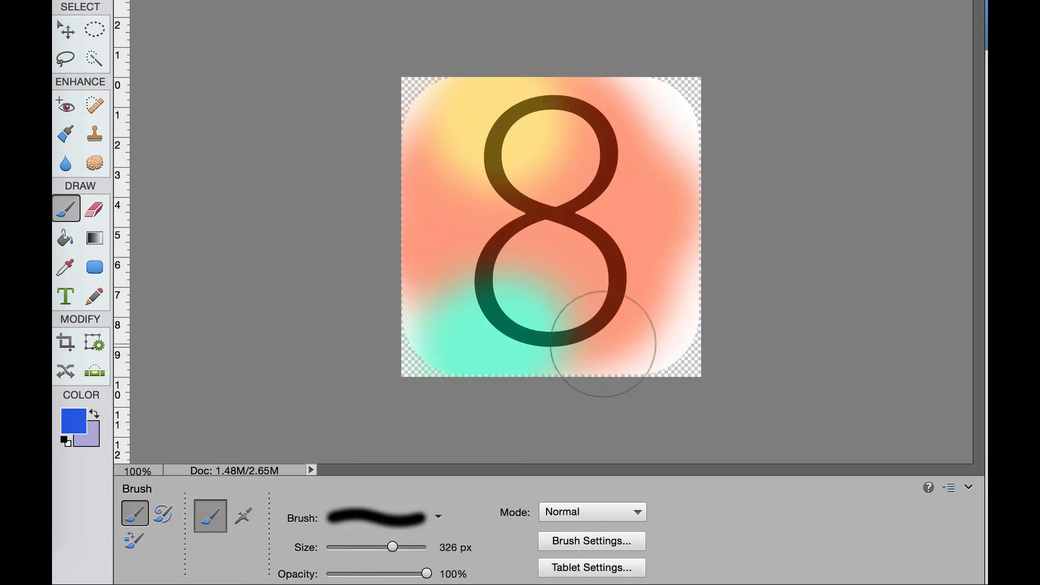
left_click(617, 358)
mouse_move(610, 362)
left_mouse_down()
mouse_move(612, 371)
mouse_move(604, 358)
mouse_move(616, 359)
mouse_move(599, 359)
mouse_move(590, 337)
mouse_move(672, 441)
left_mouse_up()
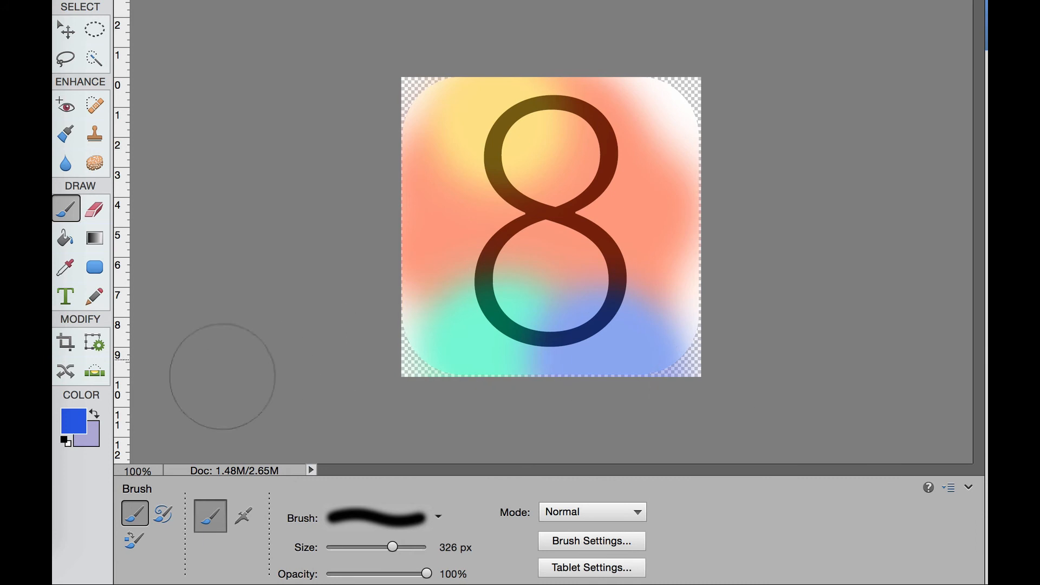
- Set the foreground color to 0196e7 and paint over the right side of the 8's lower loop
left_click(82, 429)
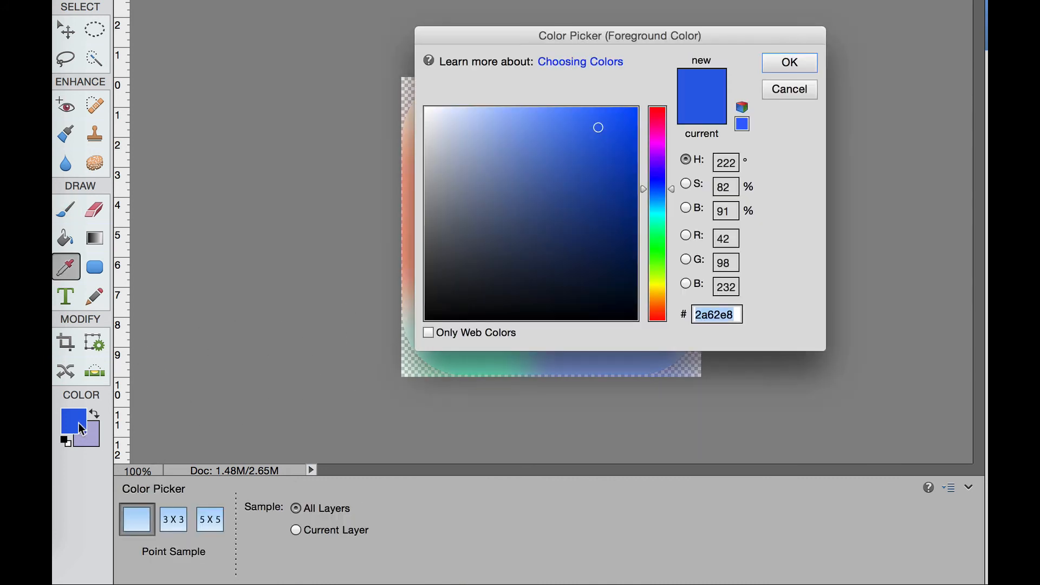
type("01")
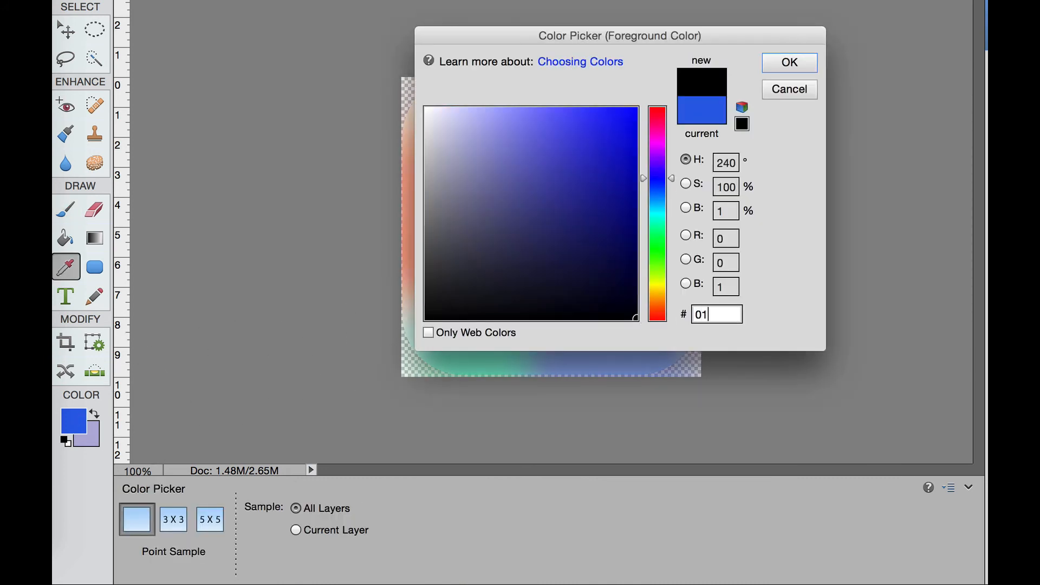
type("96")
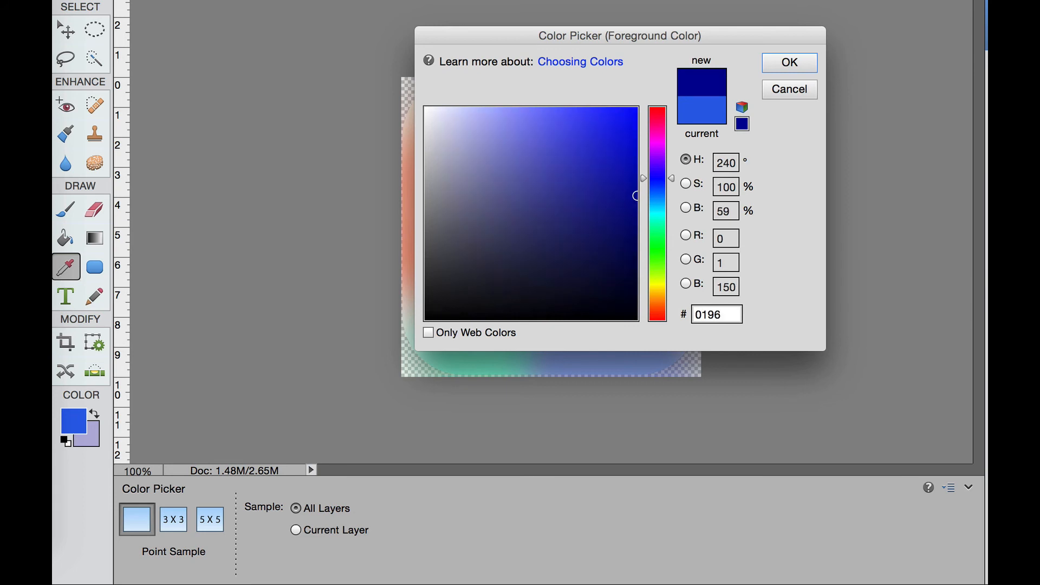
type("e7")
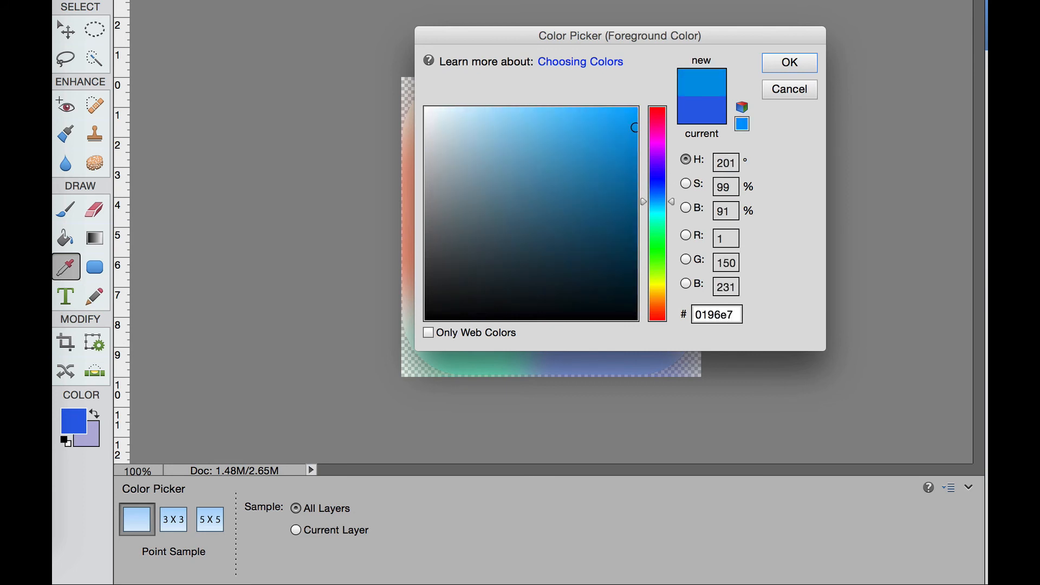
left_click(797, 67)
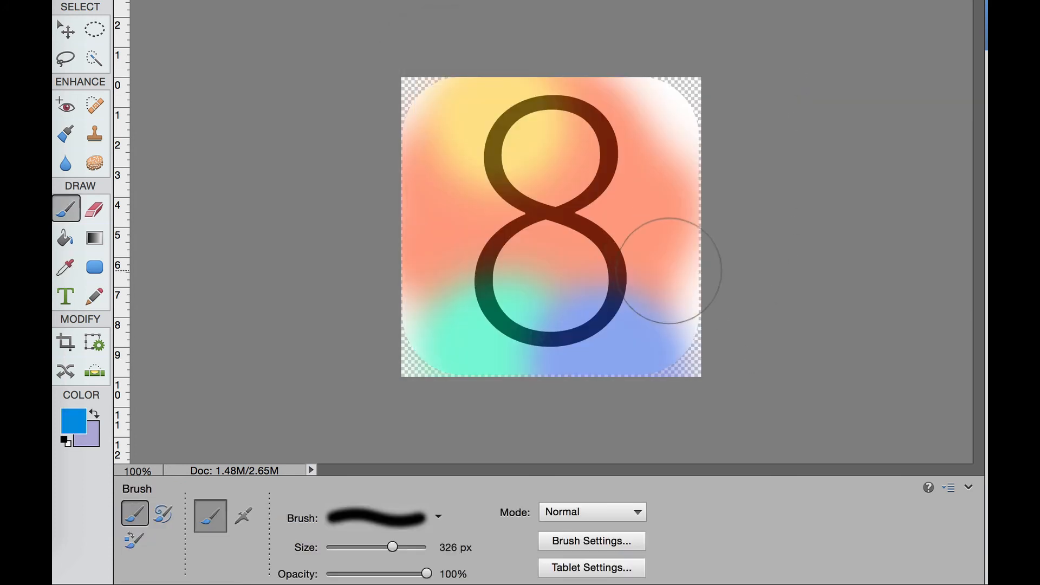
left_click_drag(683, 262, 653, 262)
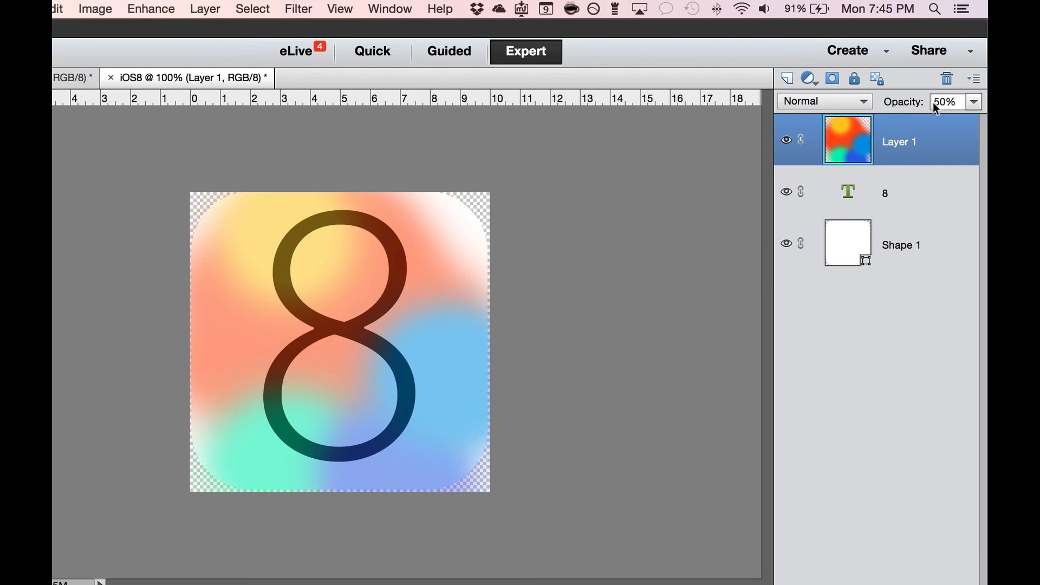
- Raise the painted layer's opacity to 100% and clip it to the 8 text layer with a clipping mask
left_click(974, 102)
left_click_drag(936, 123, 978, 120)
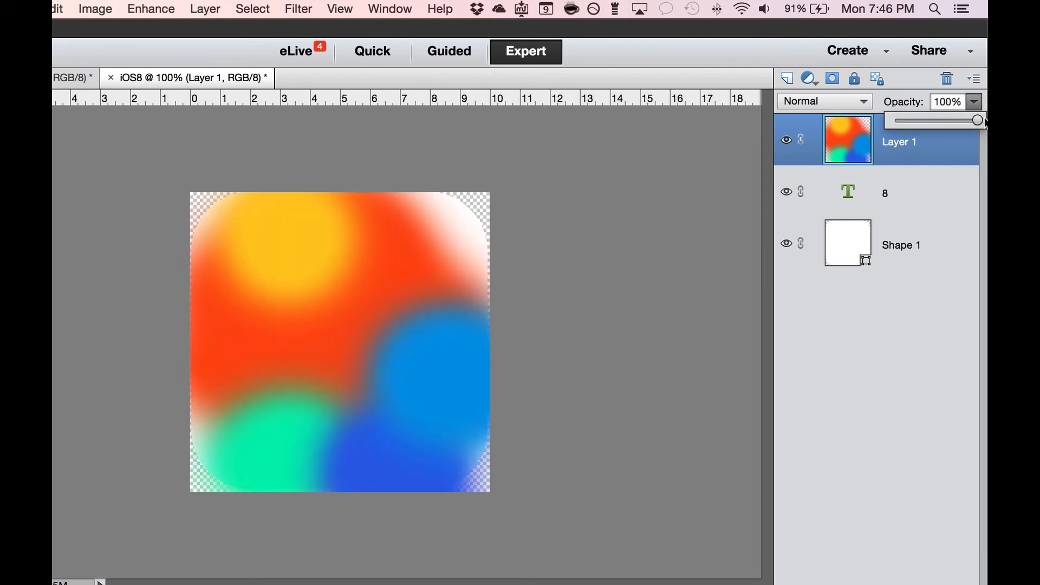
left_click(205, 9)
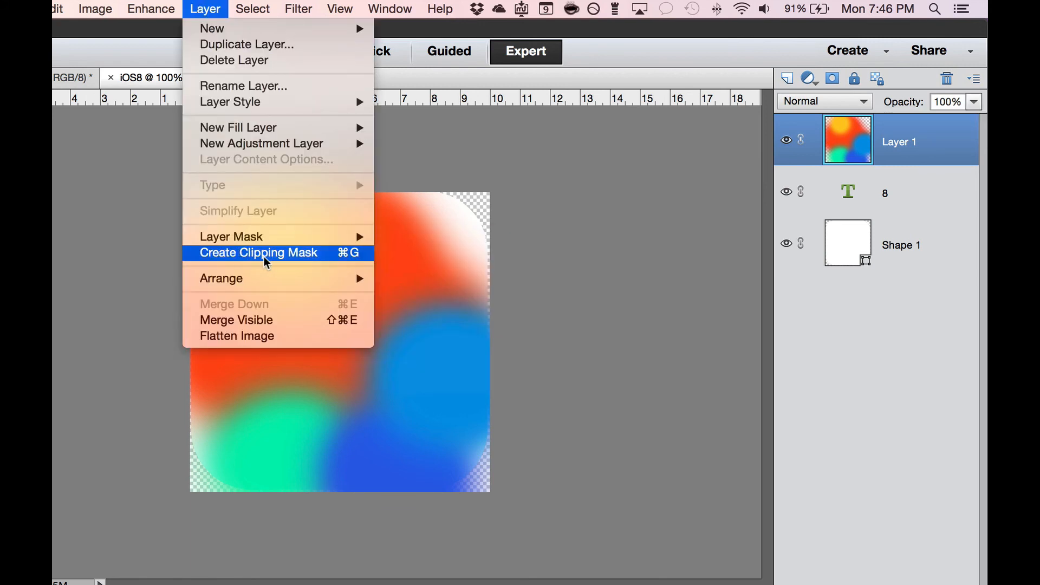
left_click(328, 254)
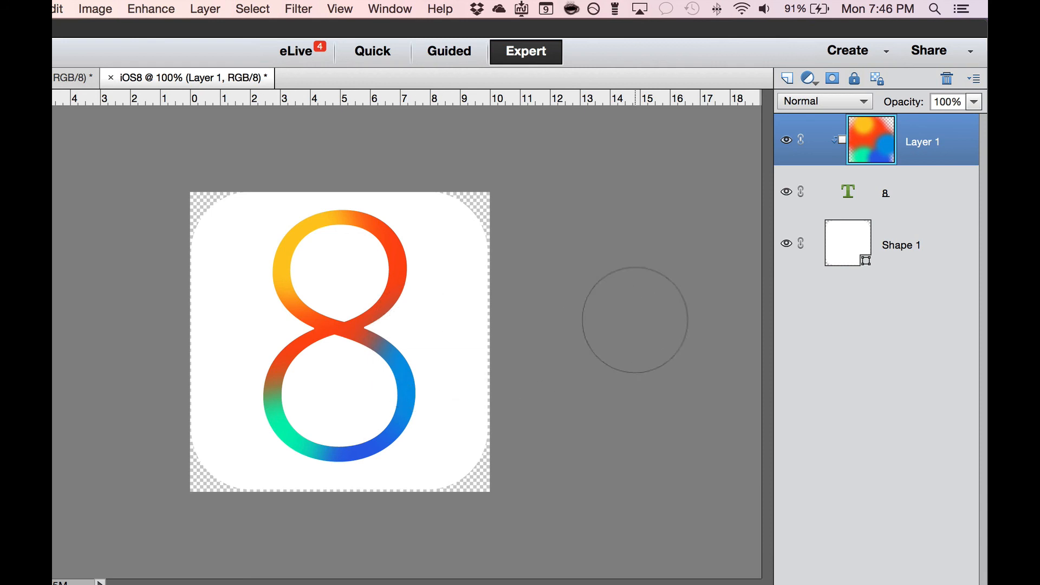
- Save a copy of the logo to the Desktop as iOS8.png in PNG format with None / Fast compression
left_click(86, 10)
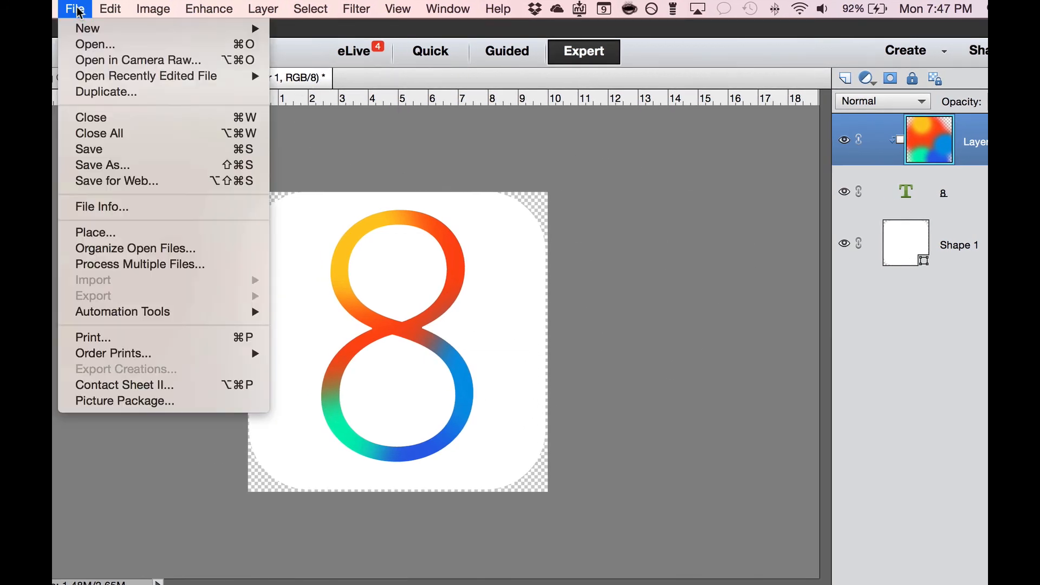
left_click(119, 165)
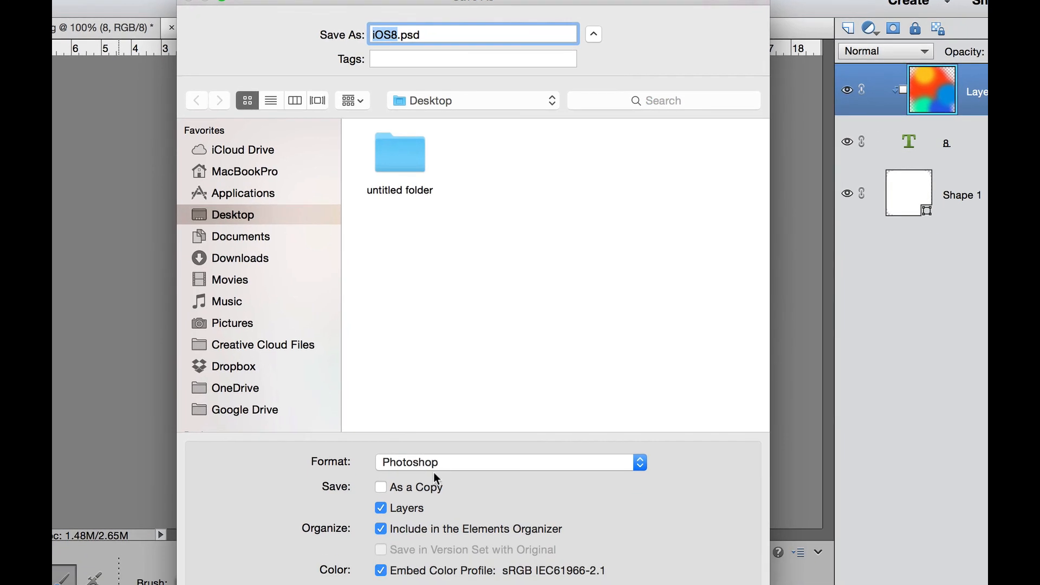
left_click(433, 467)
left_click(396, 567)
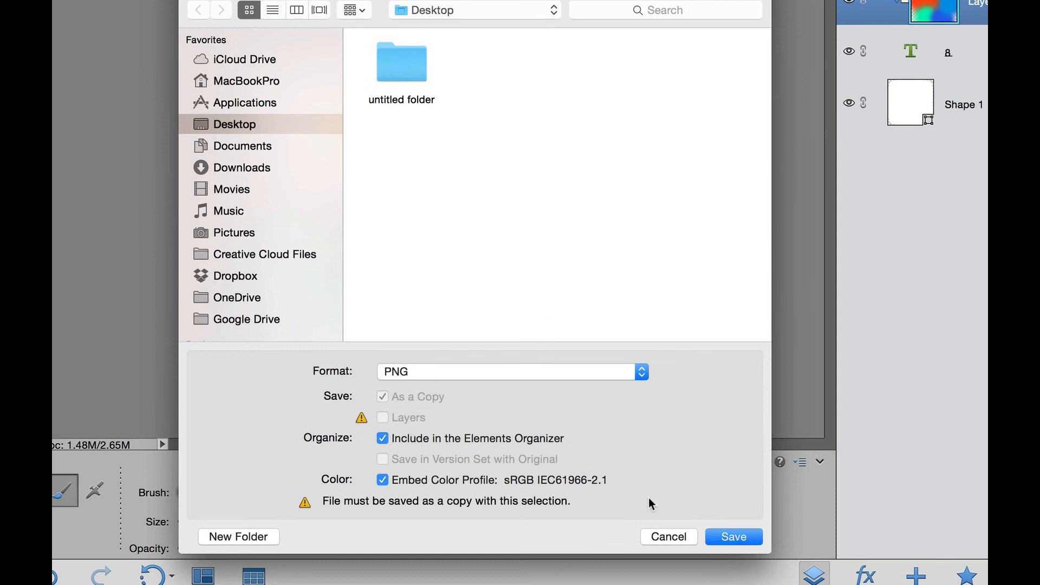
left_click(734, 536)
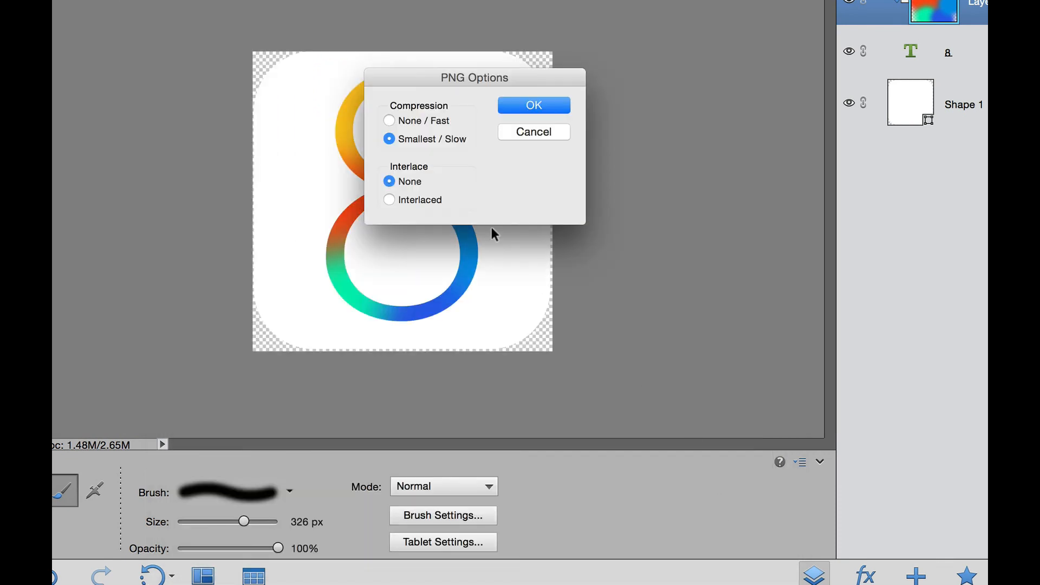
left_click(390, 121)
left_click(514, 105)
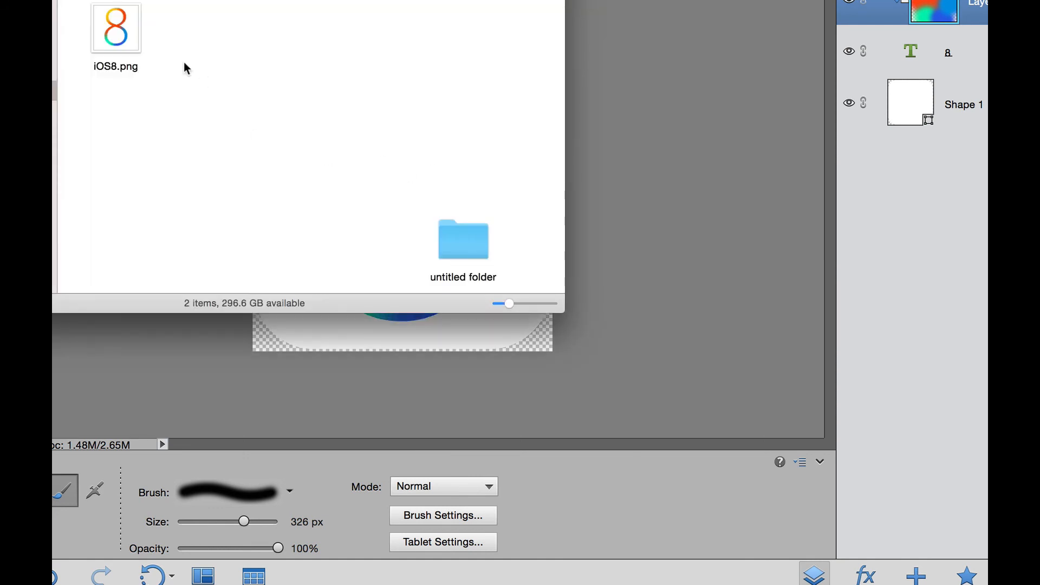
- Preview the saved iOS8.png file in Finder
left_click(122, 31)
key("space")
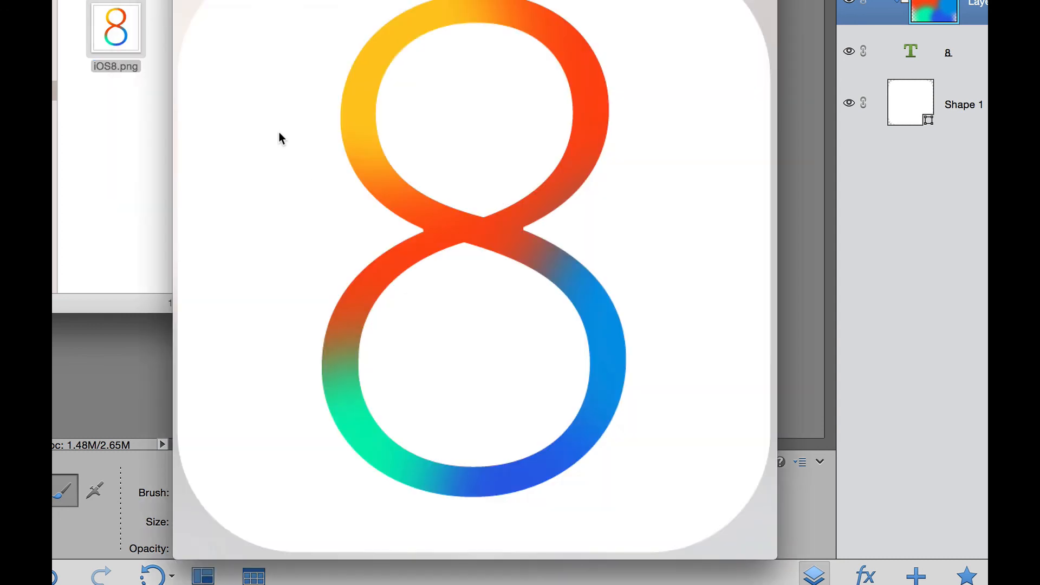